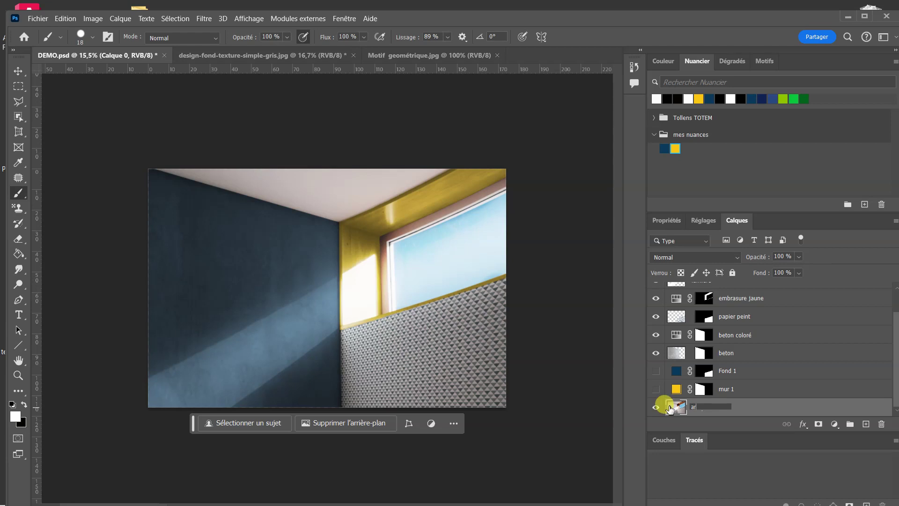
Step: Rename the bottom photo layer as arrière plan
text(rière plan)
key(Return)
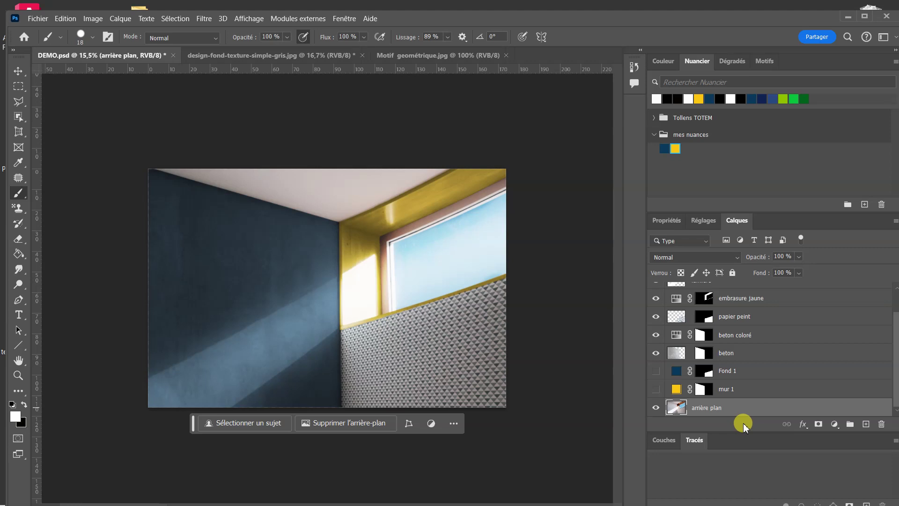
Step: Review the layer stack from beton up to lumière, selecting the concrete, wallpaper, window-recess and light layers in turn
click(730, 355)
click(729, 340)
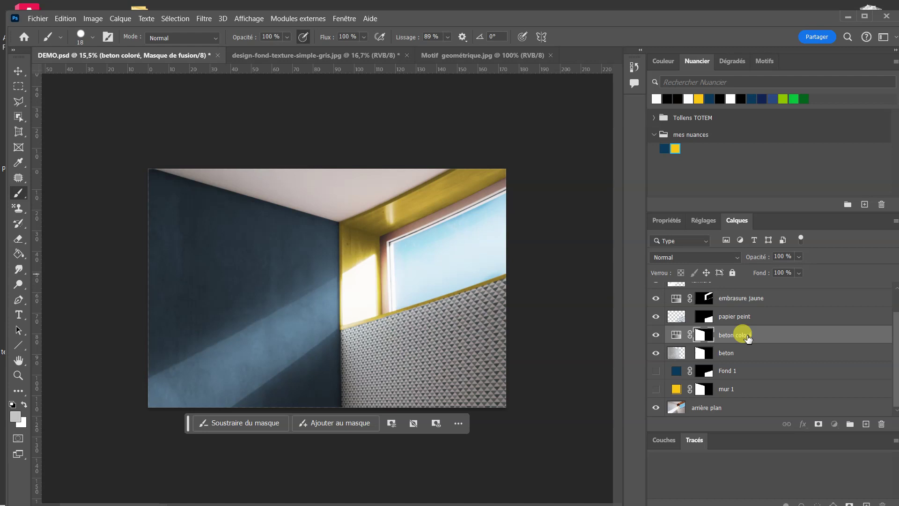
key(ctrl+2)
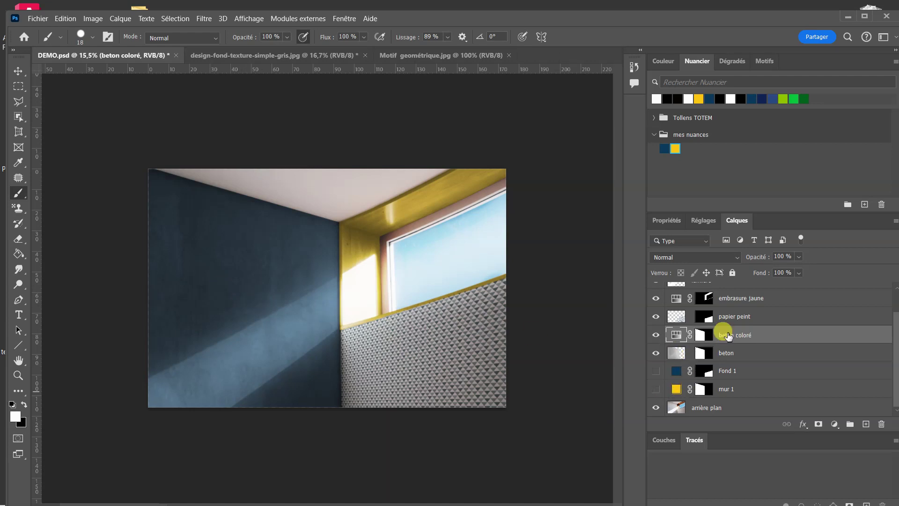
click(736, 317)
scroll(768, 328, up, 2)
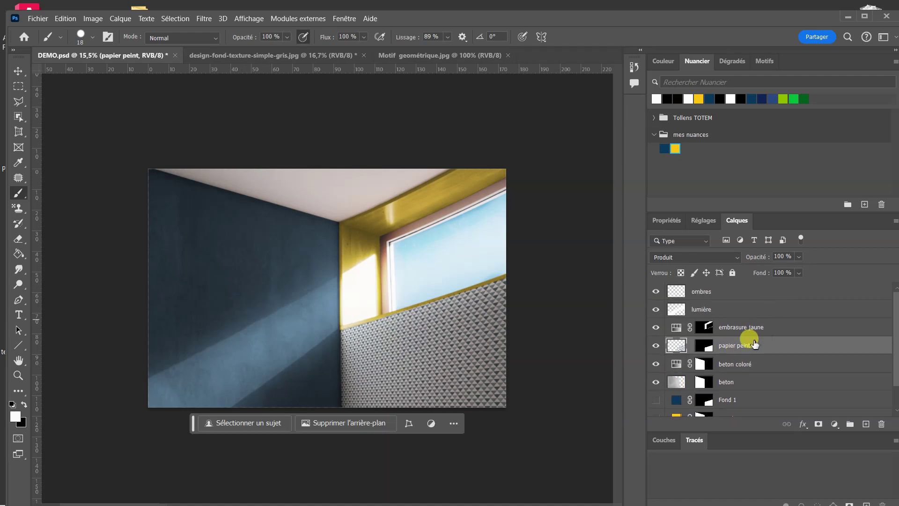
click(747, 327)
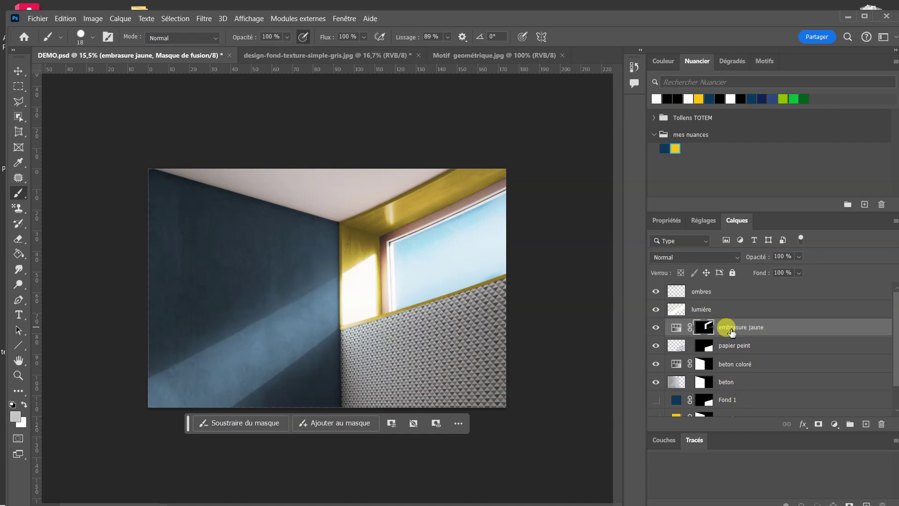
scroll(728, 387, down, 1)
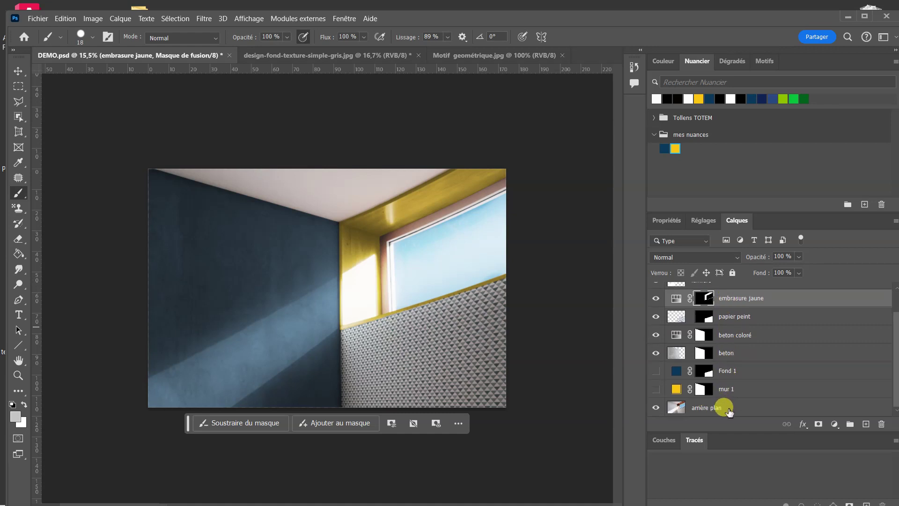
scroll(732, 313, up, 1)
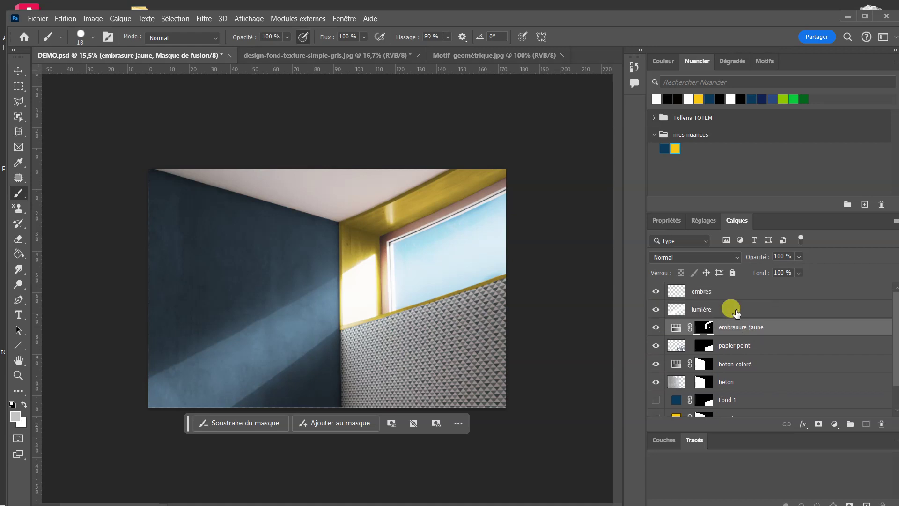
click(737, 332)
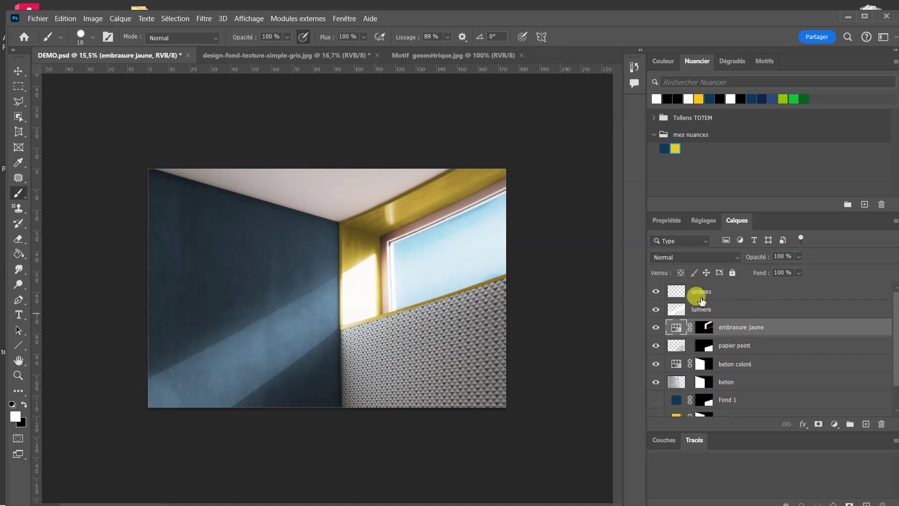
click(721, 311)
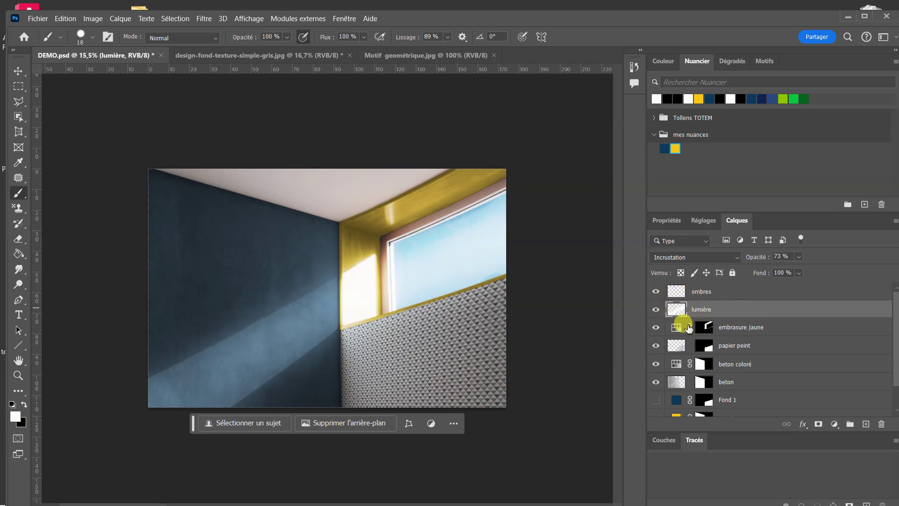
scroll(681, 356, down, 1)
scroll(680, 394, down, 1)
scroll(732, 344, up, 2)
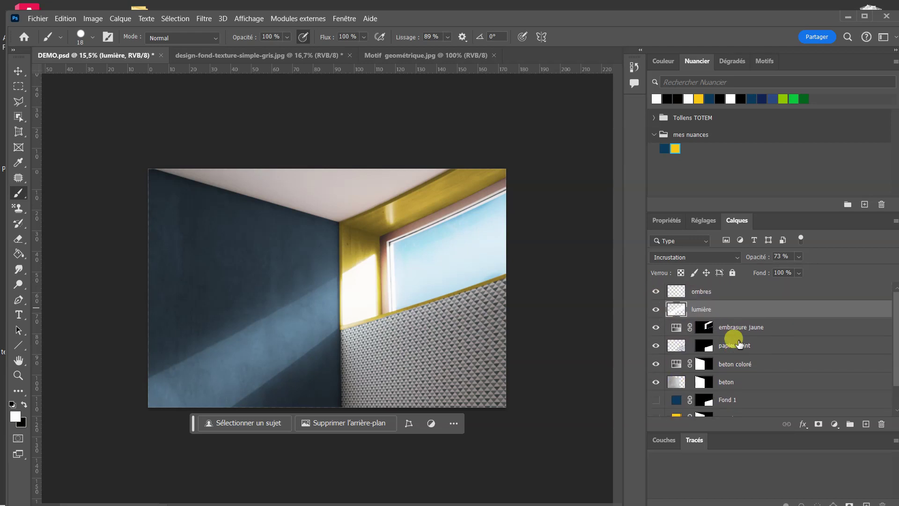
Step: Add a photo filter adjustment layer above the ombres layer, keeping the default name, Normal mode and 100% opacity
click(732, 295)
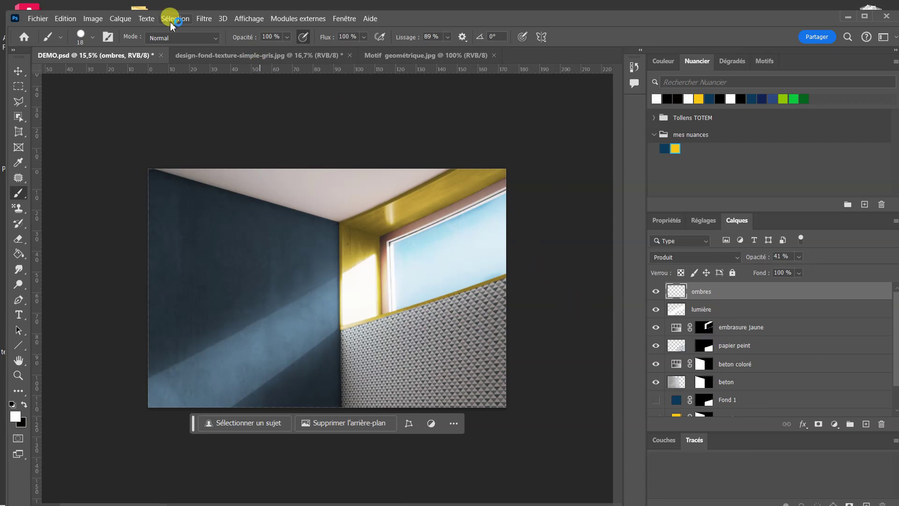
click(125, 20)
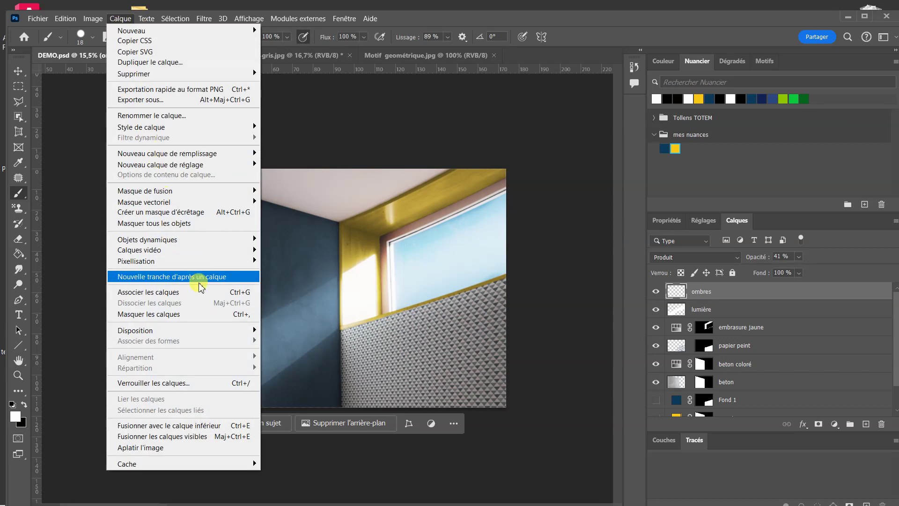
mouse_move(210, 167)
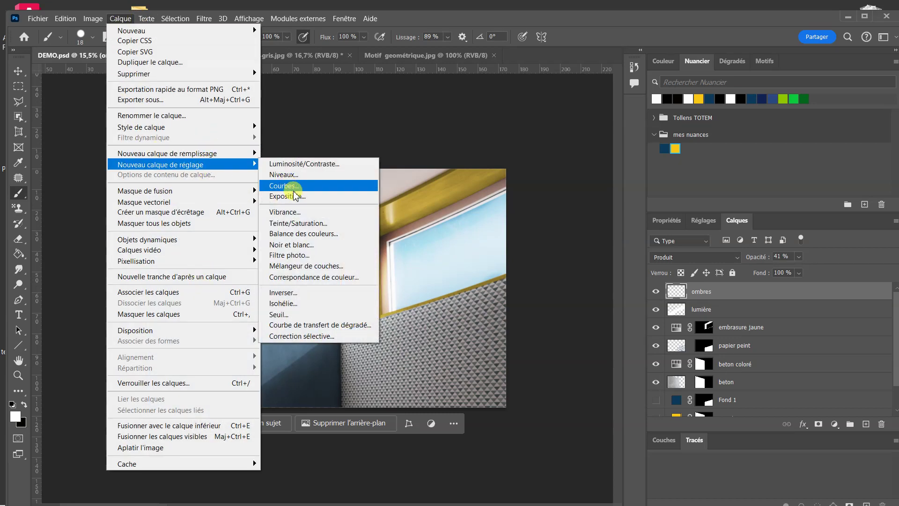
click(294, 254)
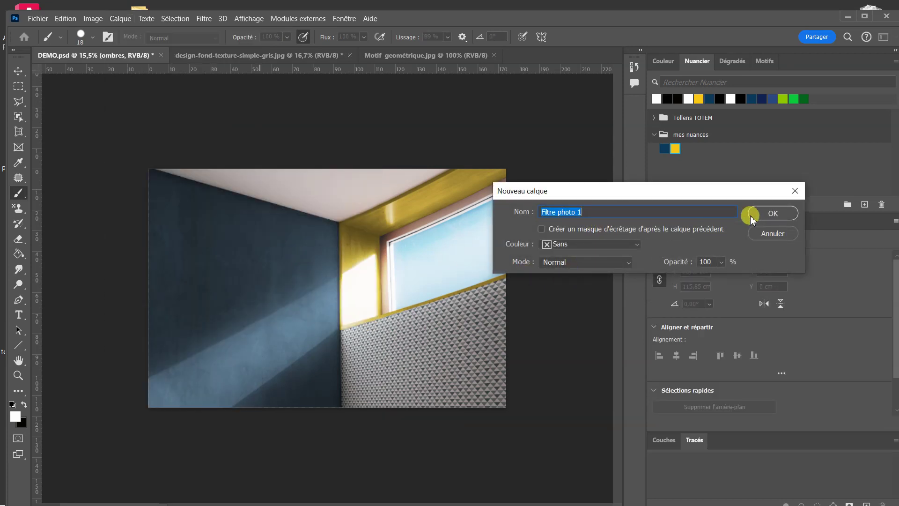
click(771, 212)
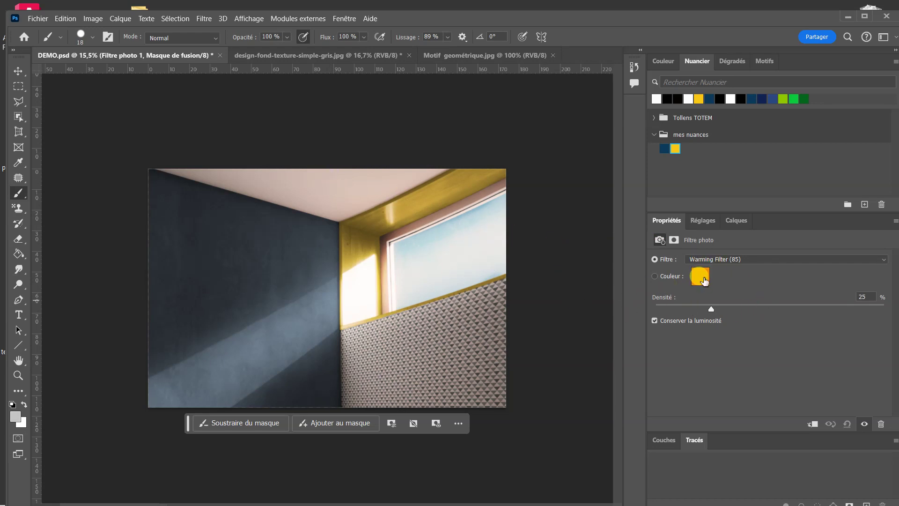
Step: Give the photo filter the custom orange colour ec8a00 and set its density to 38%
click(701, 278)
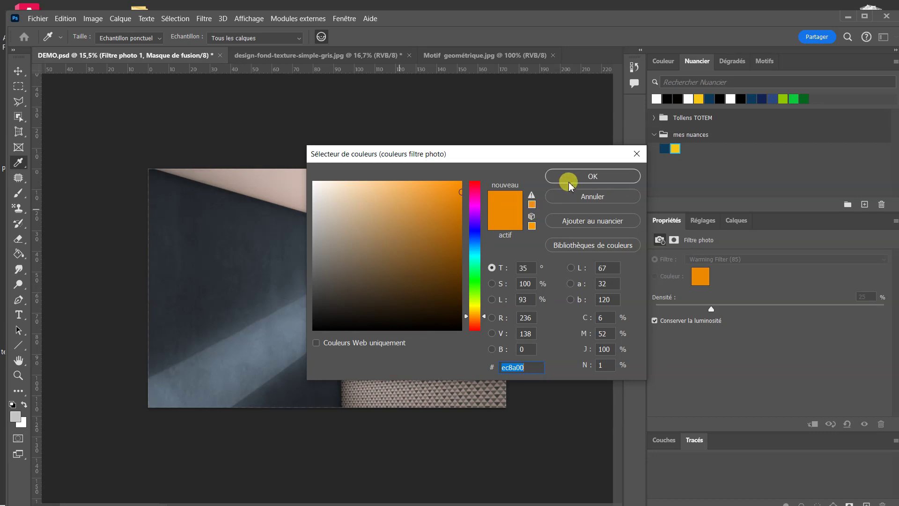
click(584, 177)
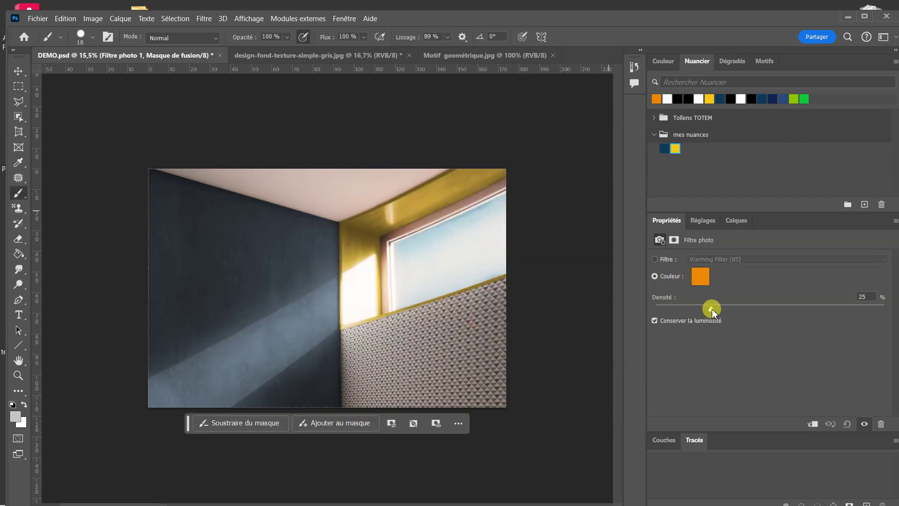
drag(711, 309, 742, 311)
click(654, 135)
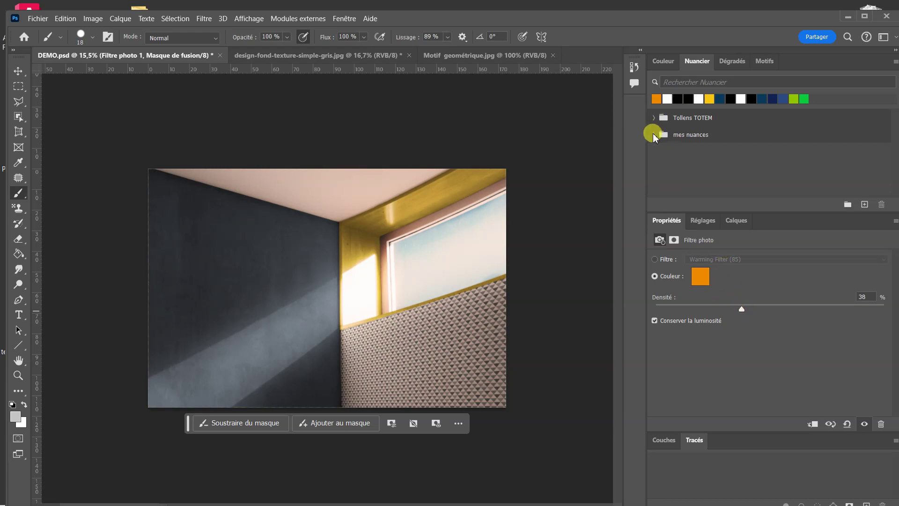
click(654, 134)
Step: Review the full layer stack, including the photo filter, ombres and lumière layers
click(736, 220)
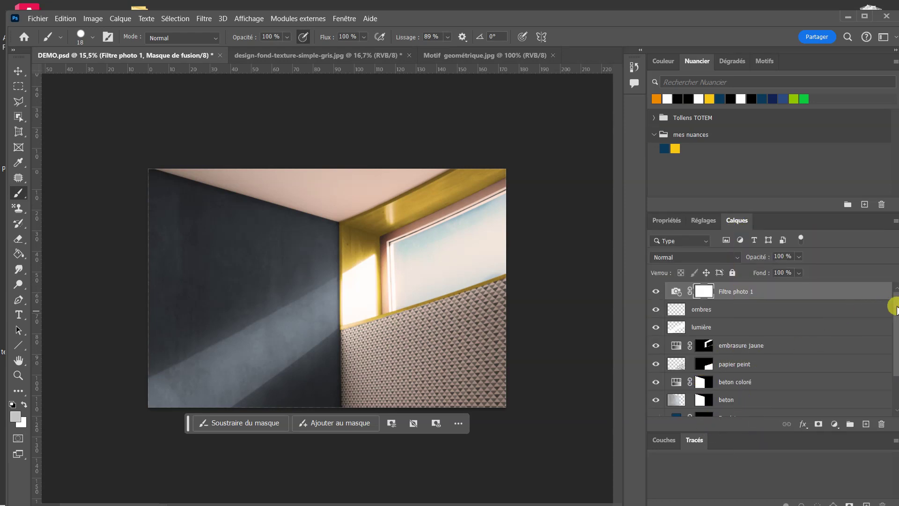
drag(894, 308, 878, 345)
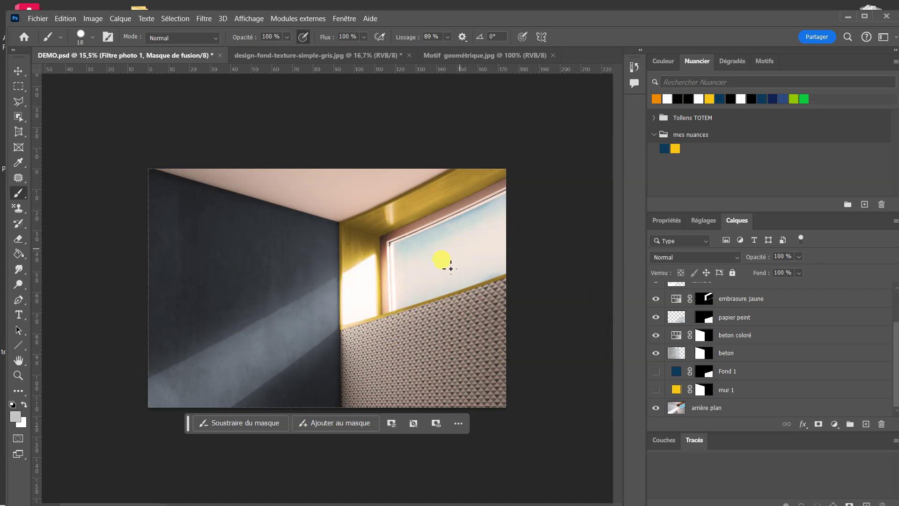
scroll(771, 361, up, 2)
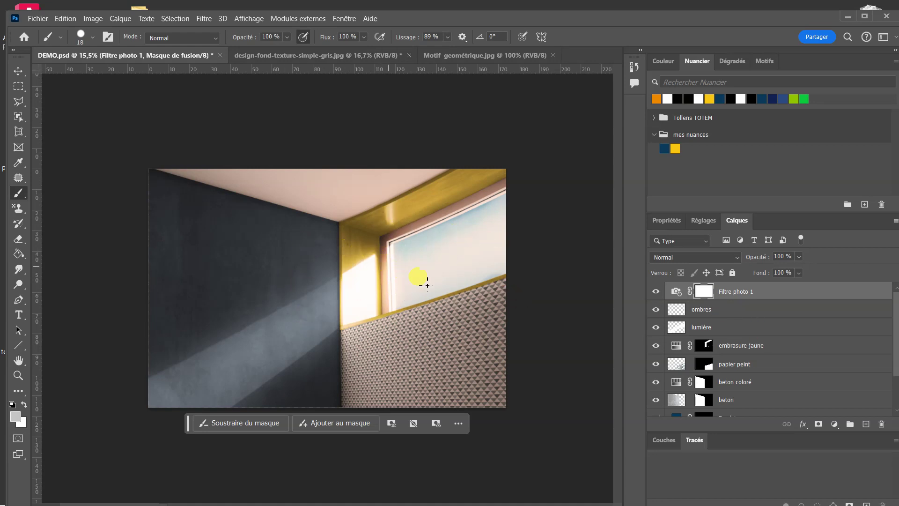
click(743, 291)
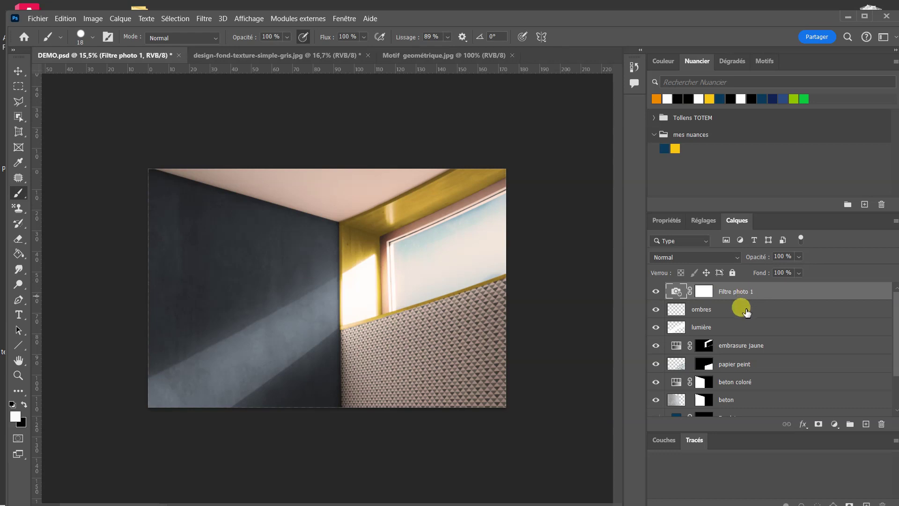
click(738, 307)
click(734, 326)
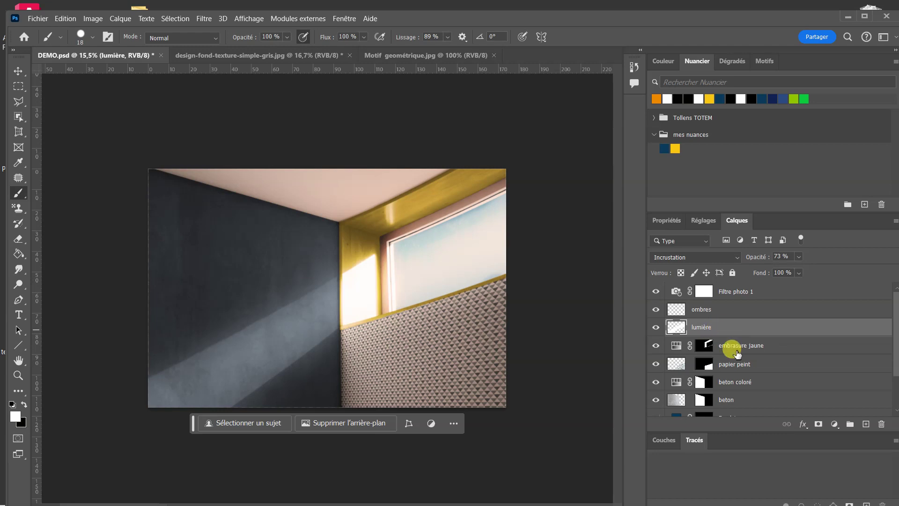
Step: Group all layers from embrasure jaune down to arrière plan into a new group named "texture et couleurs"
click(704, 345)
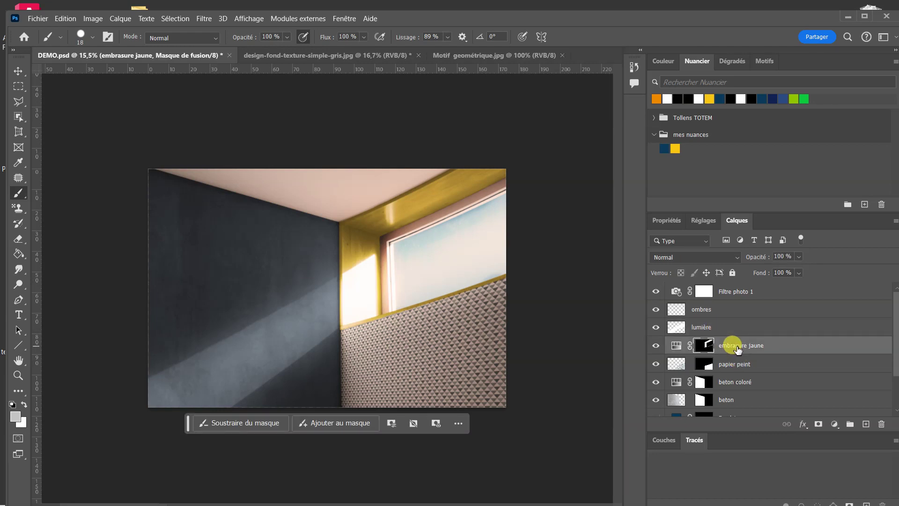
scroll(737, 349, down, 2)
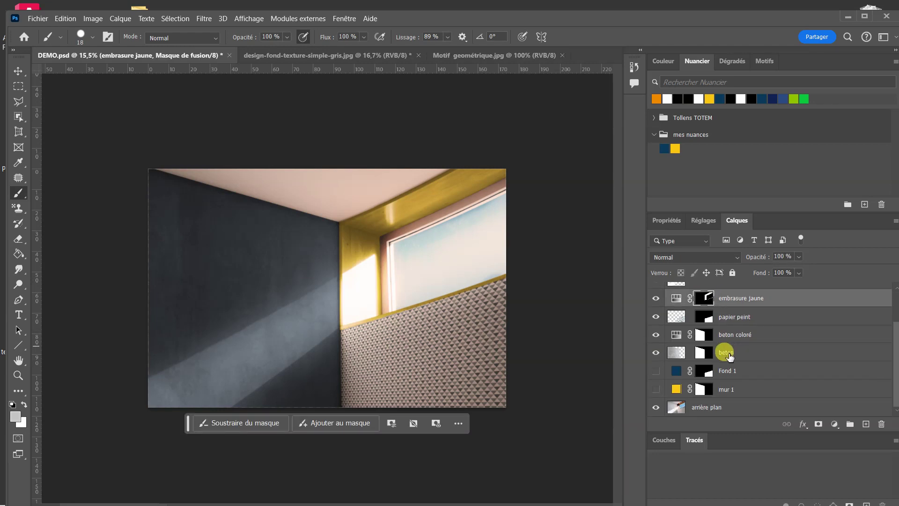
shift+click(725, 411)
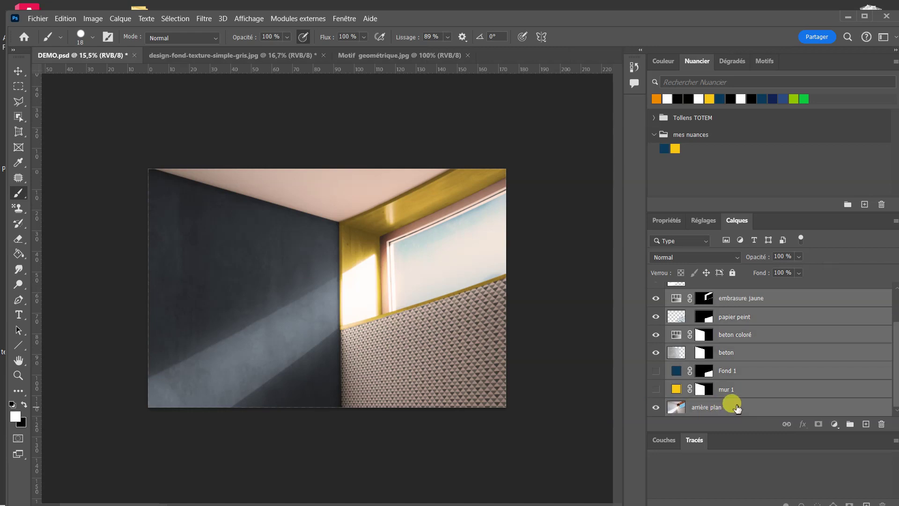
right_click(740, 409)
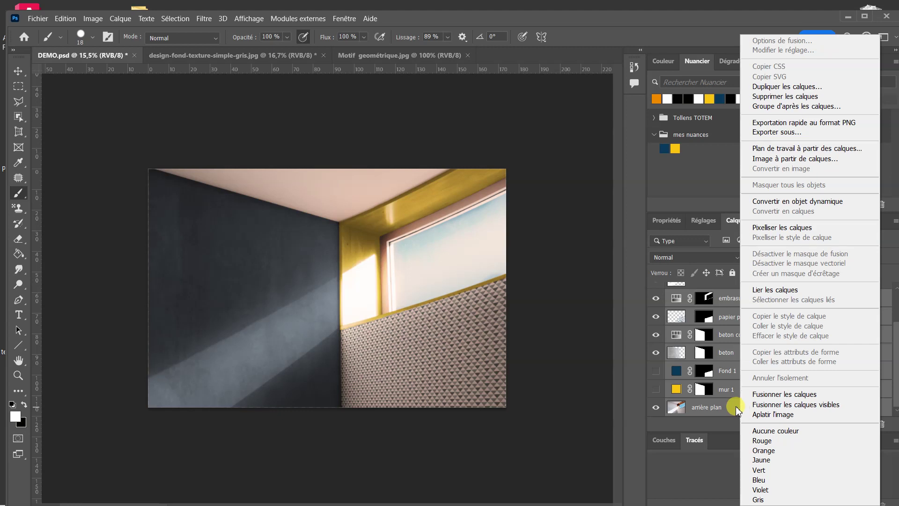
click(736, 408)
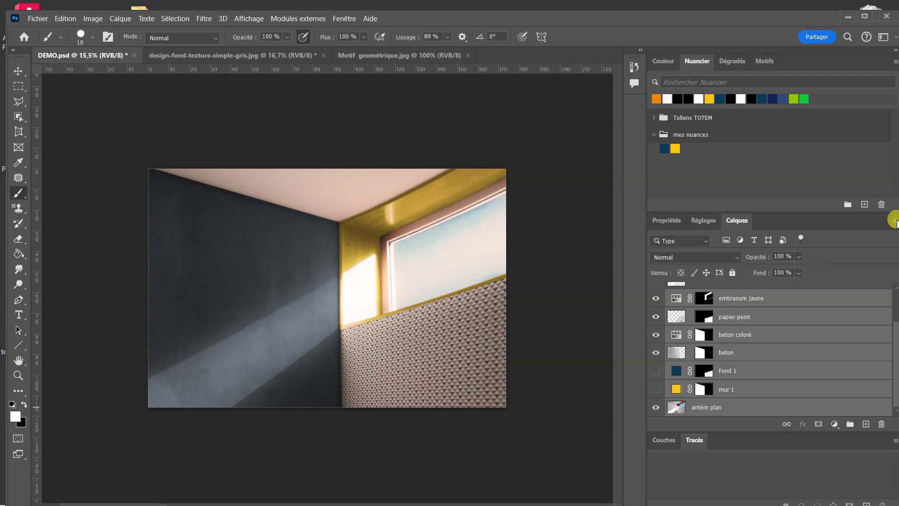
click(894, 222)
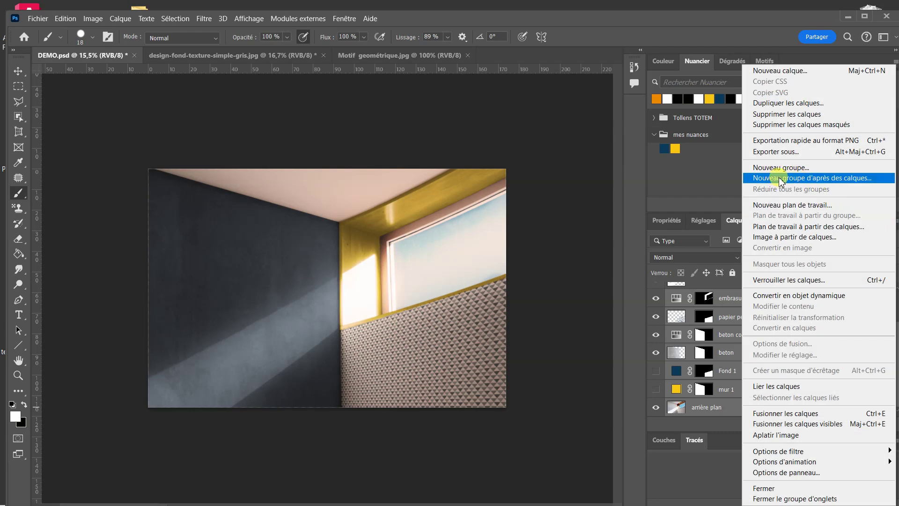
click(779, 178)
click(692, 273)
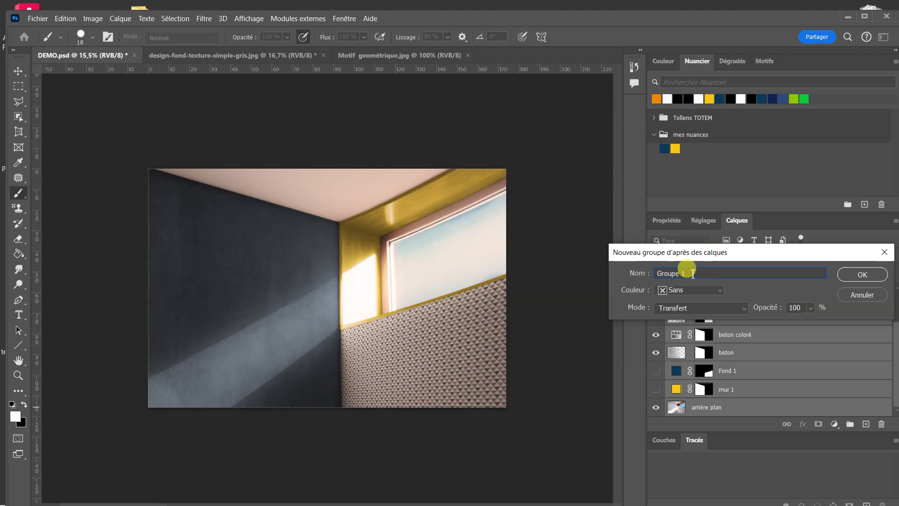
drag(692, 273, 654, 274)
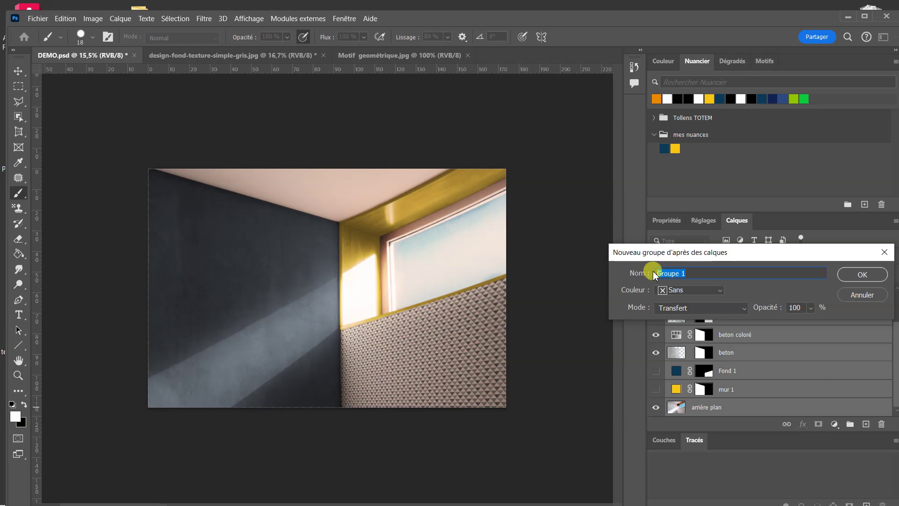
text(text)
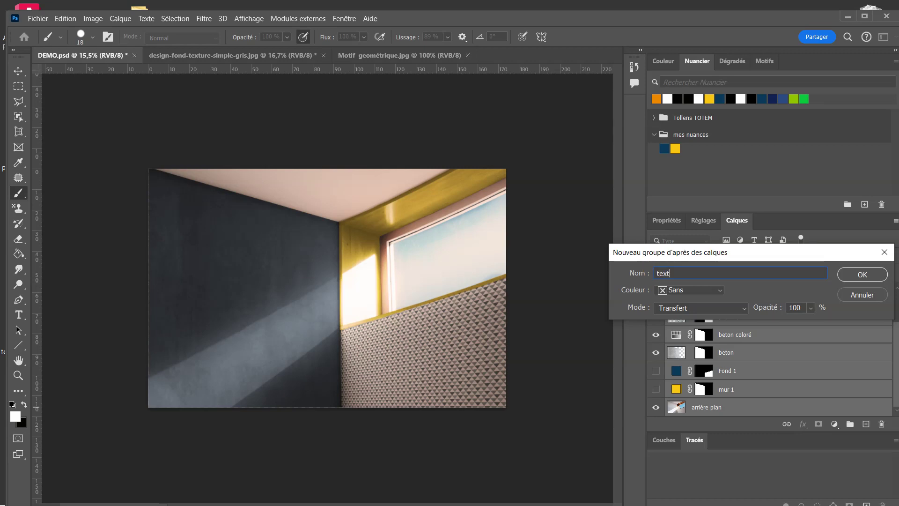
text(ure et couleurs)
click(863, 275)
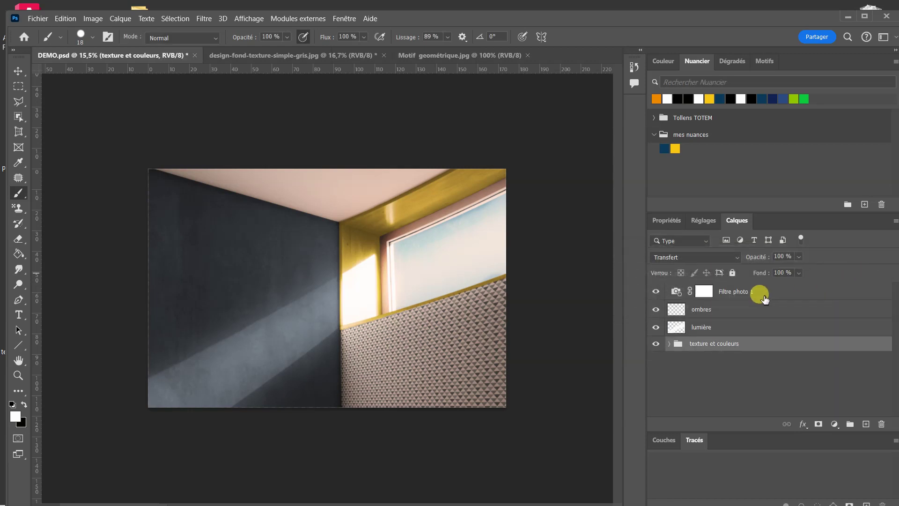
Step: Toggle the visibility of the texture et couleurs group and the lumière, ombres and photo filter layers to compare their effect
click(692, 365)
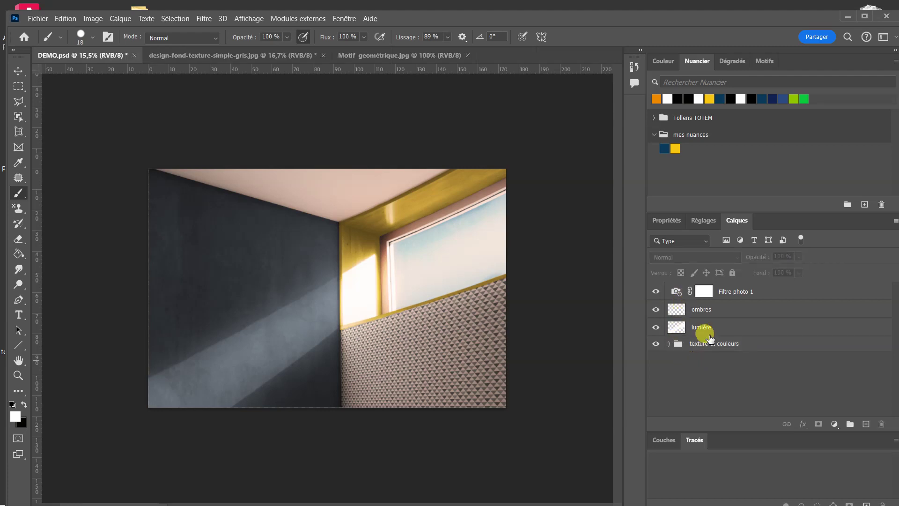
click(655, 344)
click(655, 344)
click(656, 326)
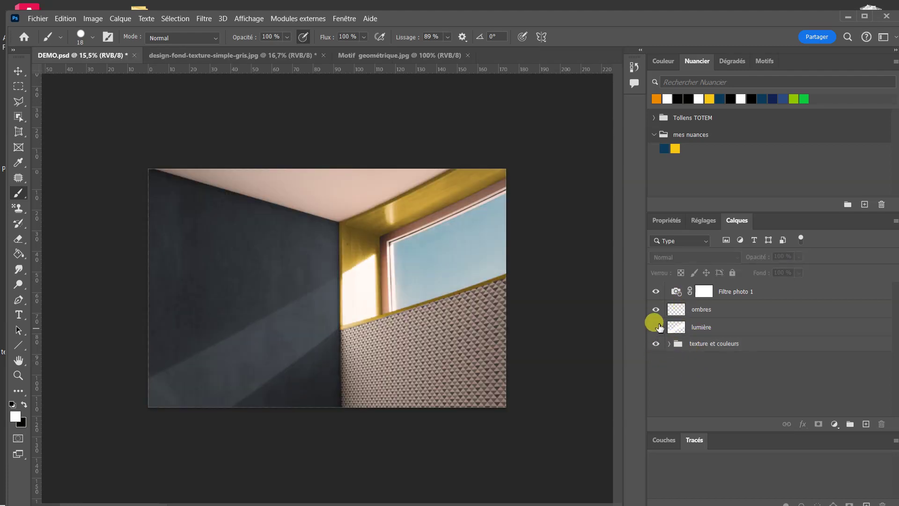
click(656, 310)
click(656, 292)
click(655, 327)
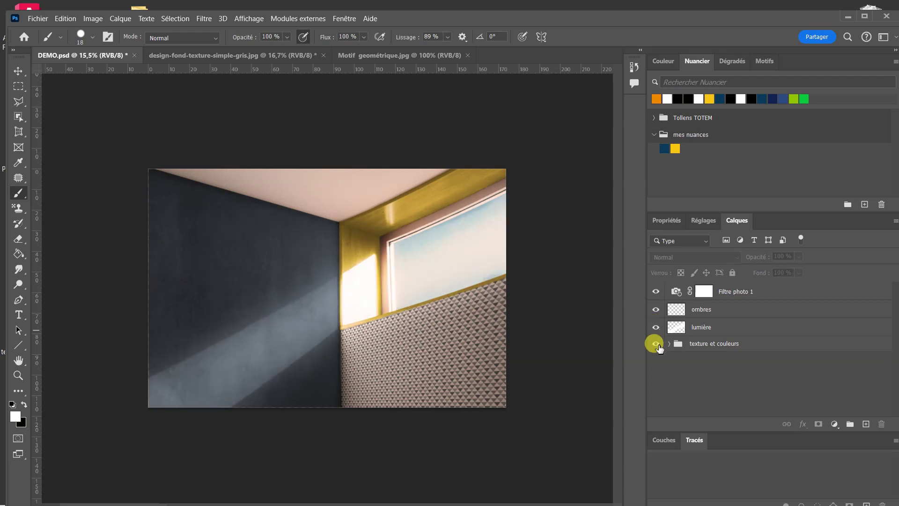
Step: Expand the texture et couleurs group to examine the layers it contains, and collapse it again
click(678, 345)
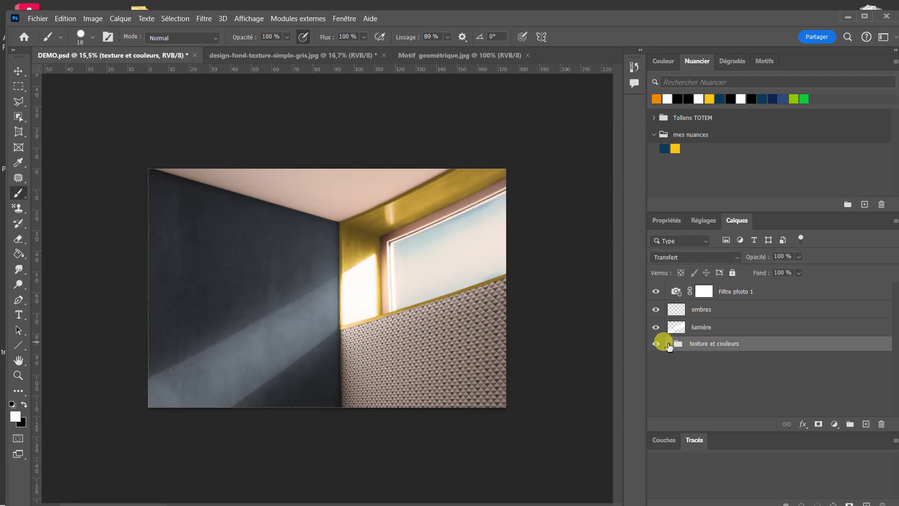
click(668, 344)
click(669, 345)
click(668, 344)
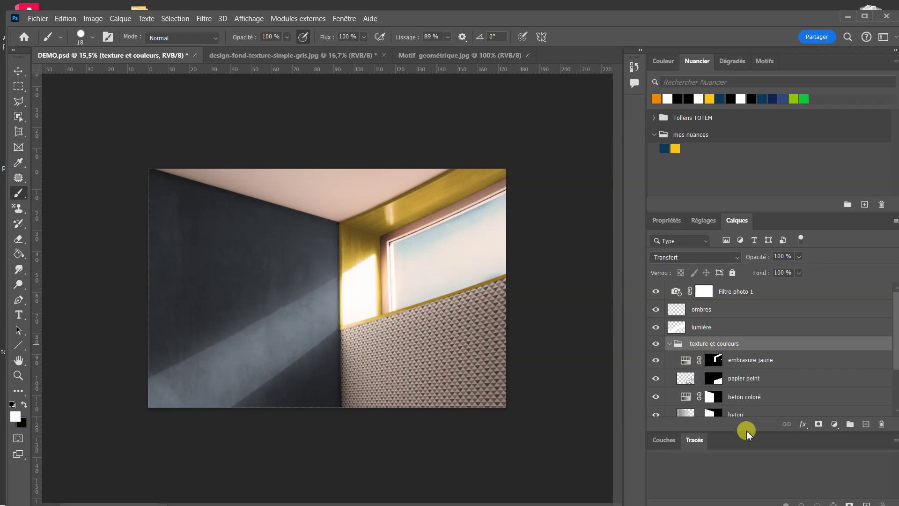
click(668, 345)
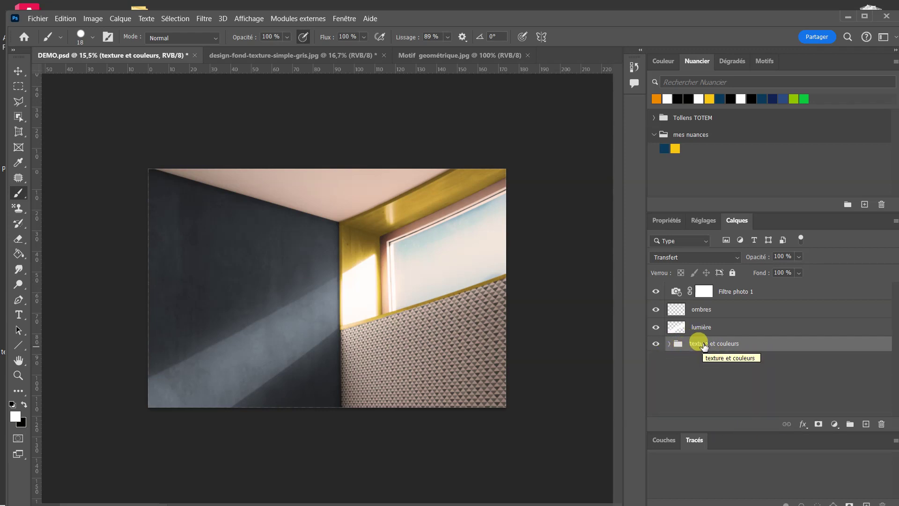
Step: Duplicate the texture et couleurs group within DEMO.psd under the name "photomontage"
click(893, 220)
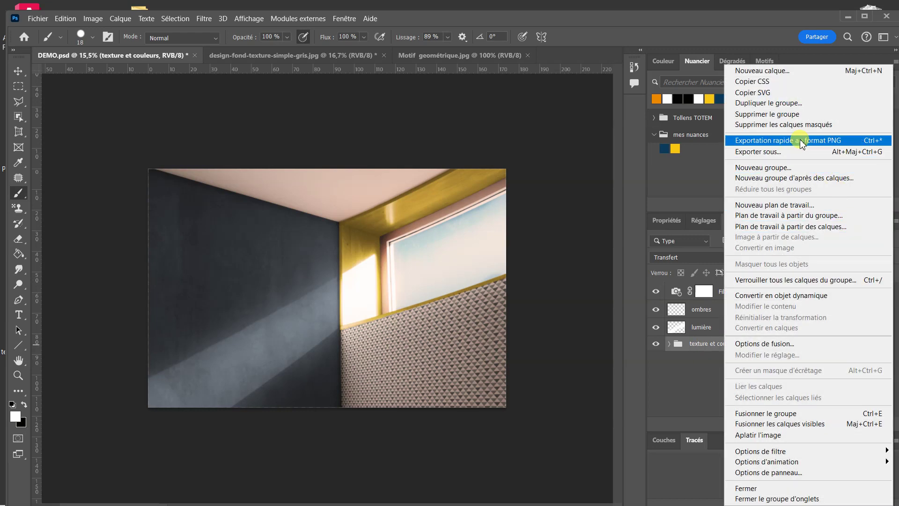
click(770, 103)
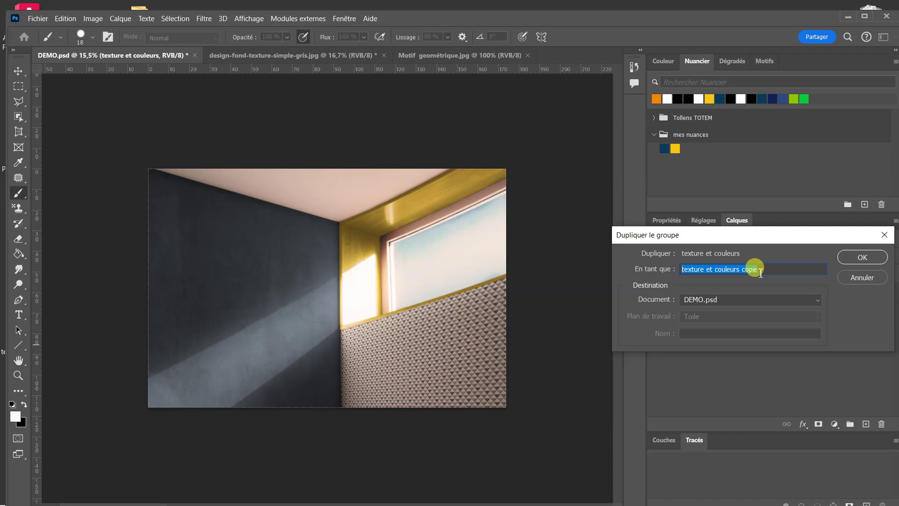
text(photo)
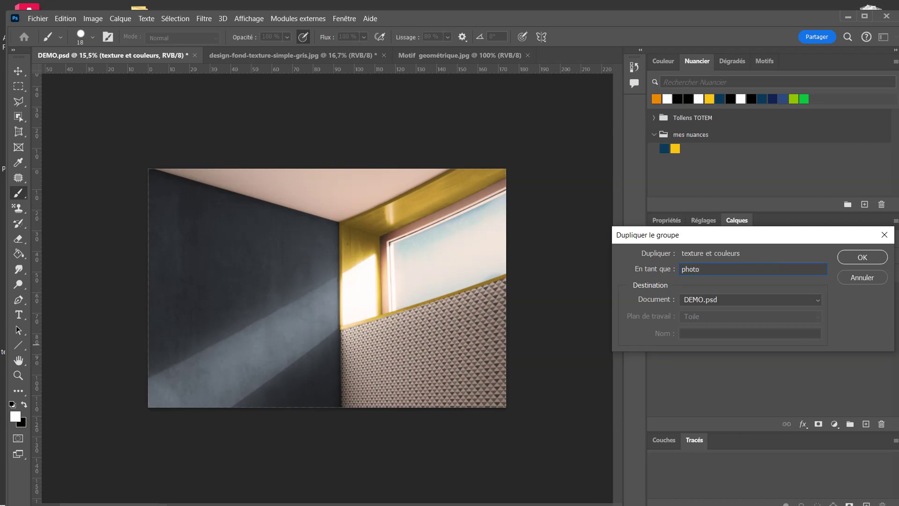
text(montage)
click(863, 257)
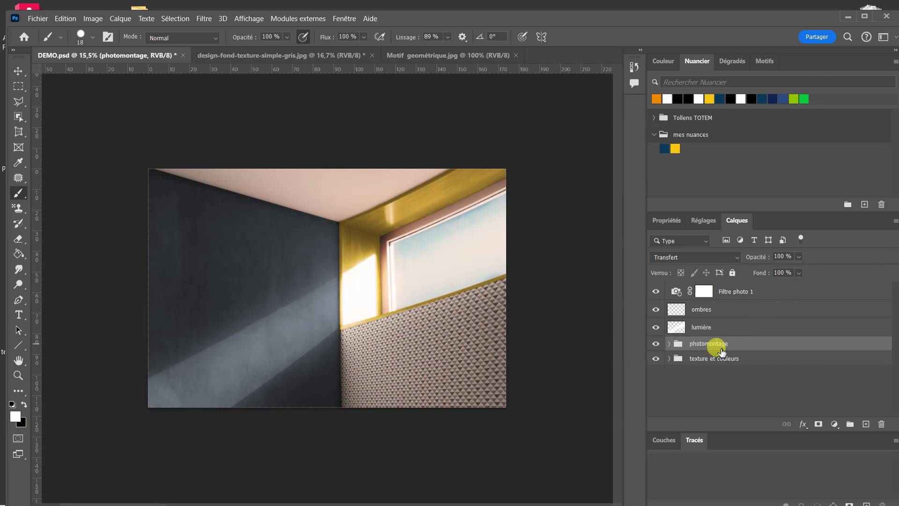
Step: Check the contents of the photomontage group and merge it into a single layer
click(668, 344)
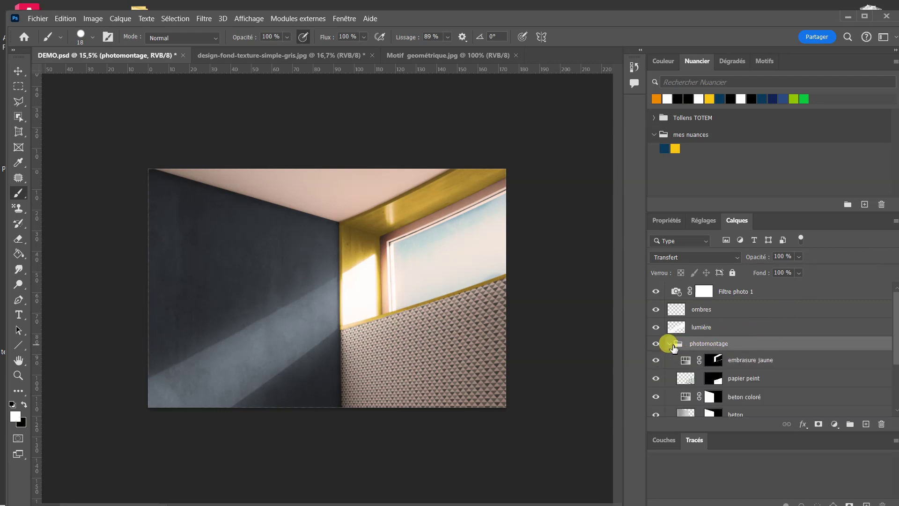
click(655, 344)
click(655, 343)
click(669, 343)
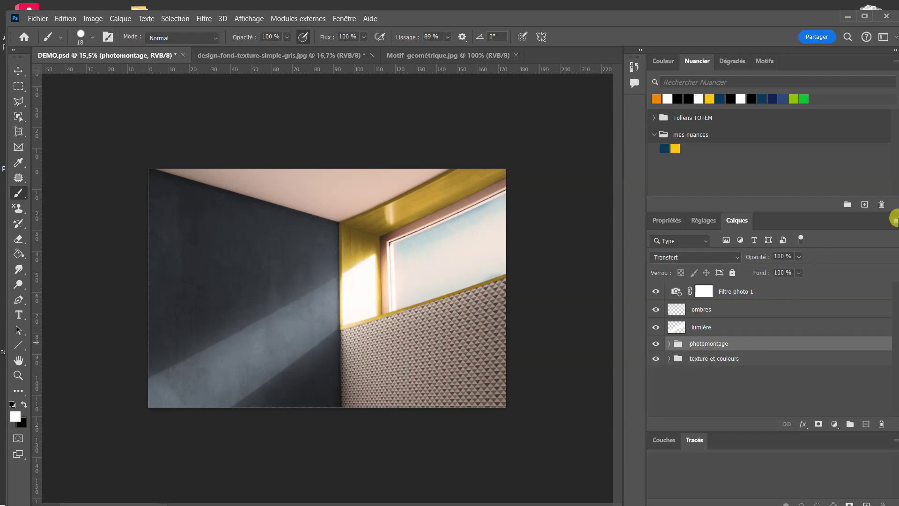
click(894, 223)
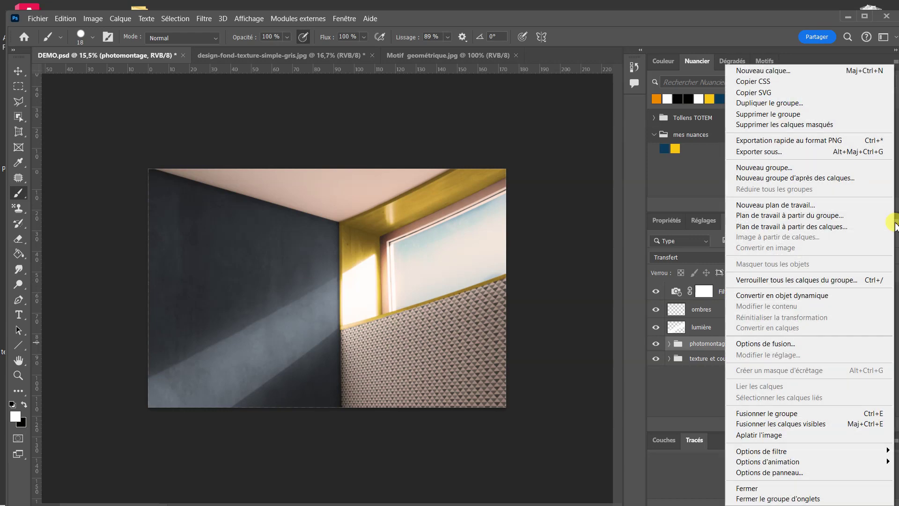
click(773, 413)
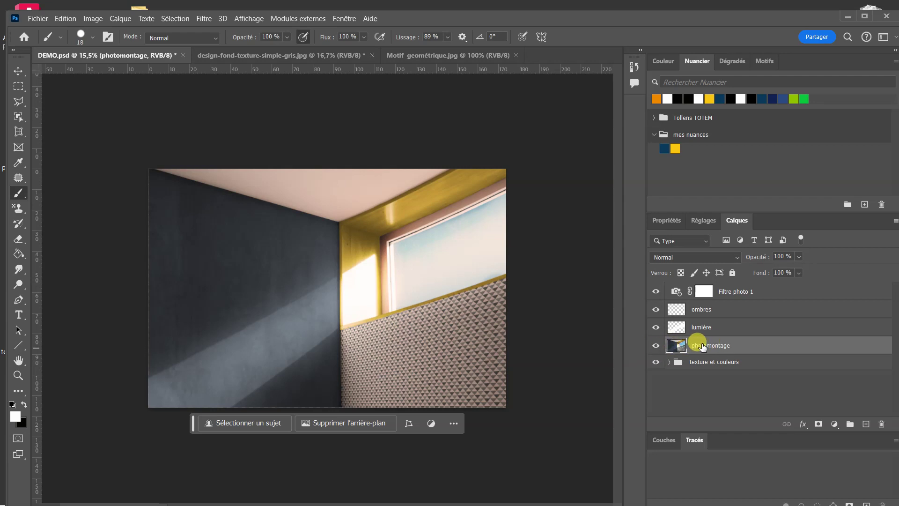
Step: Examine the editable layers kept in the texture et couleurs group beneath the merged photomontage layer
click(669, 361)
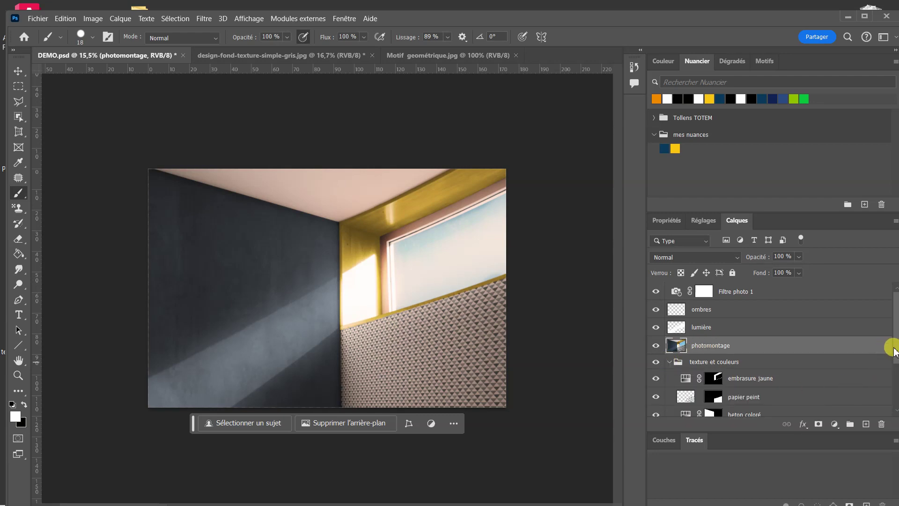
drag(889, 341, 878, 416)
scroll(879, 416, up, 3)
click(669, 361)
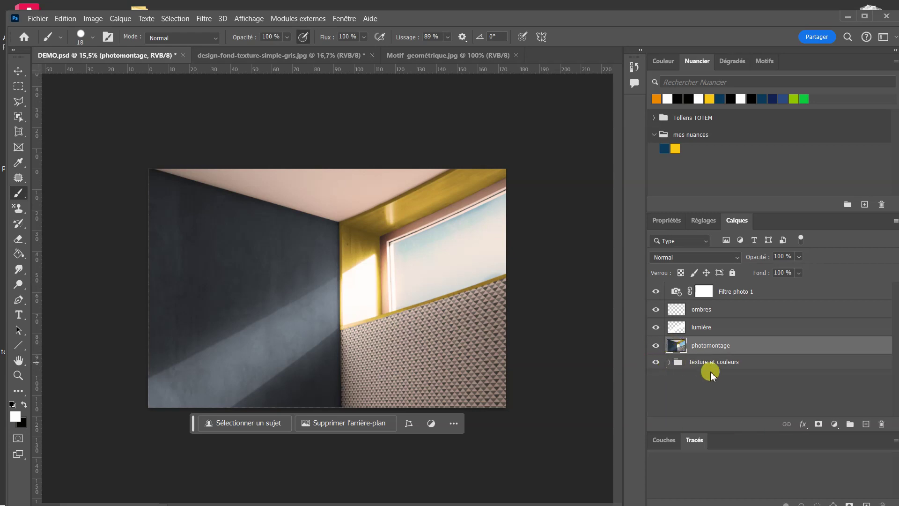
click(711, 380)
click(712, 345)
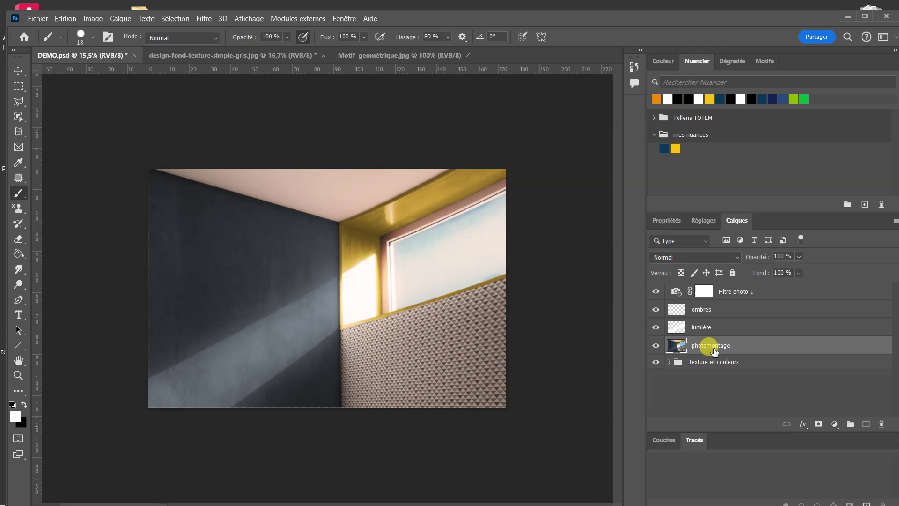
click(705, 394)
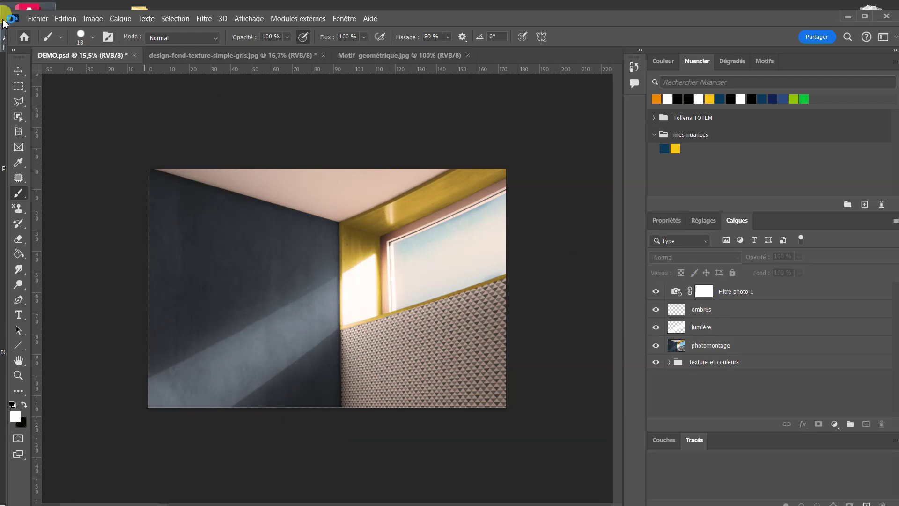
Step: Save the composition in Photoshop format as DEMO, replacing the existing file and keeping maximised compatibility
click(39, 19)
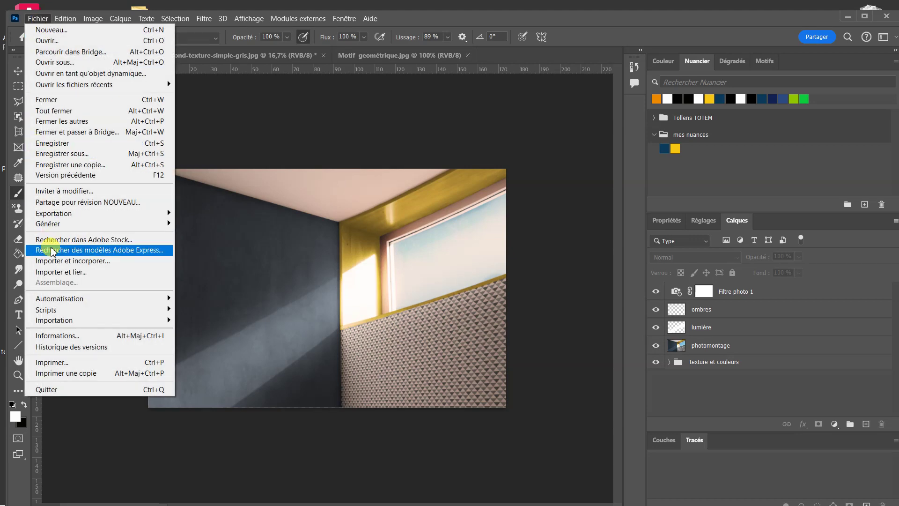
click(75, 159)
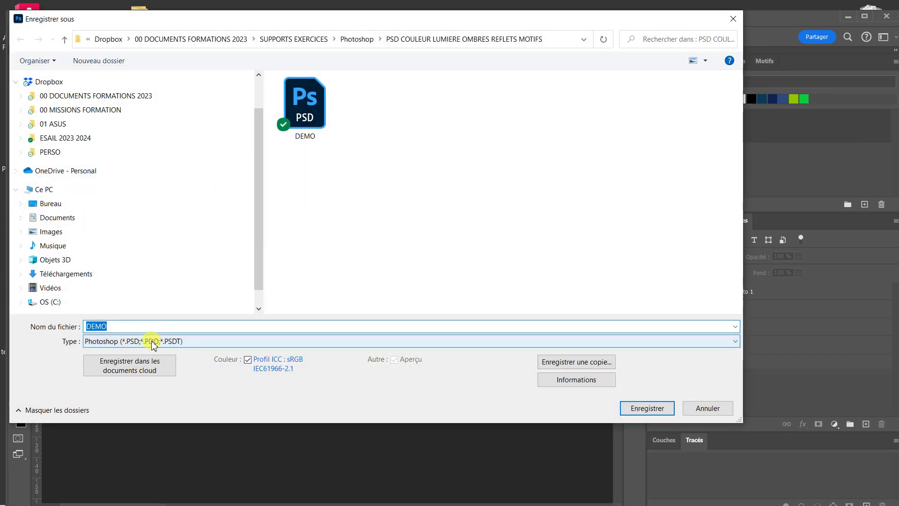
click(125, 326)
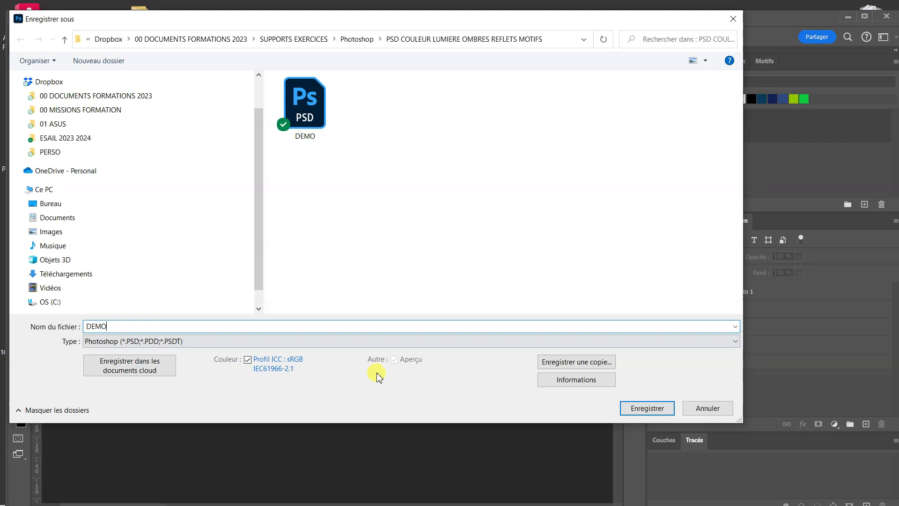
click(622, 404)
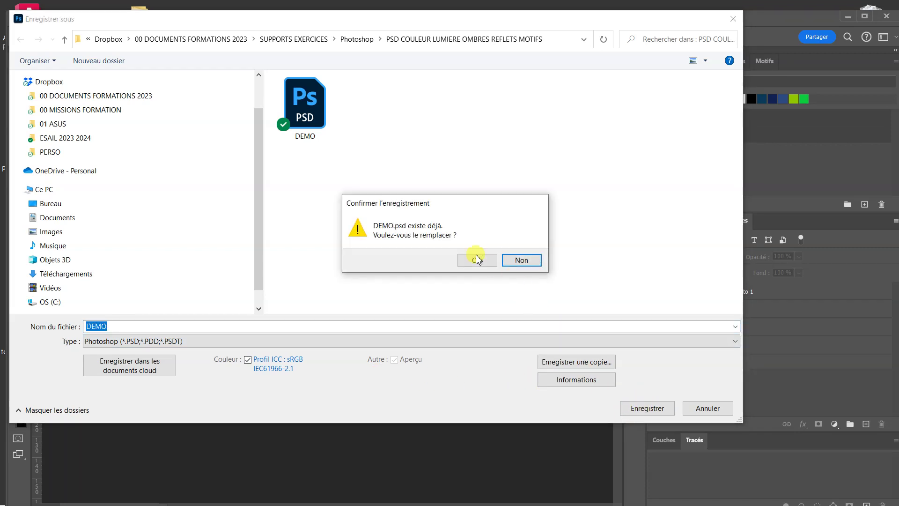
click(486, 260)
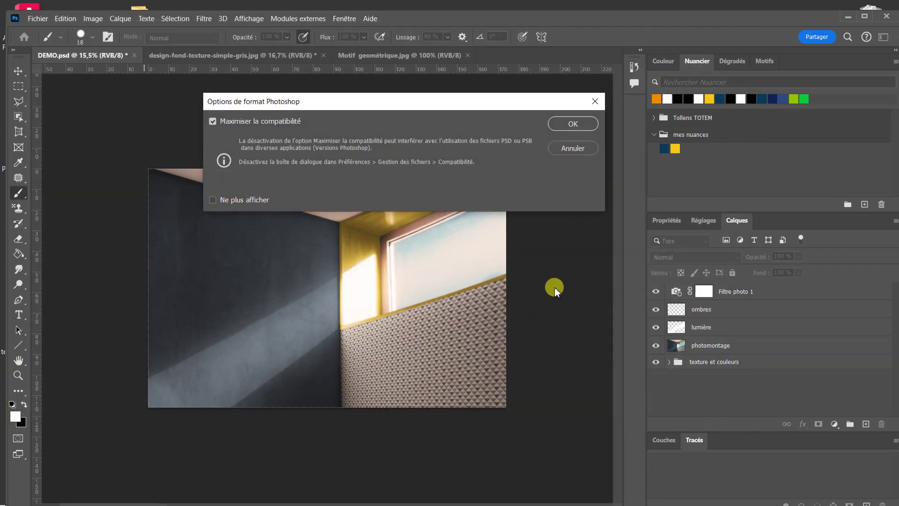
click(575, 122)
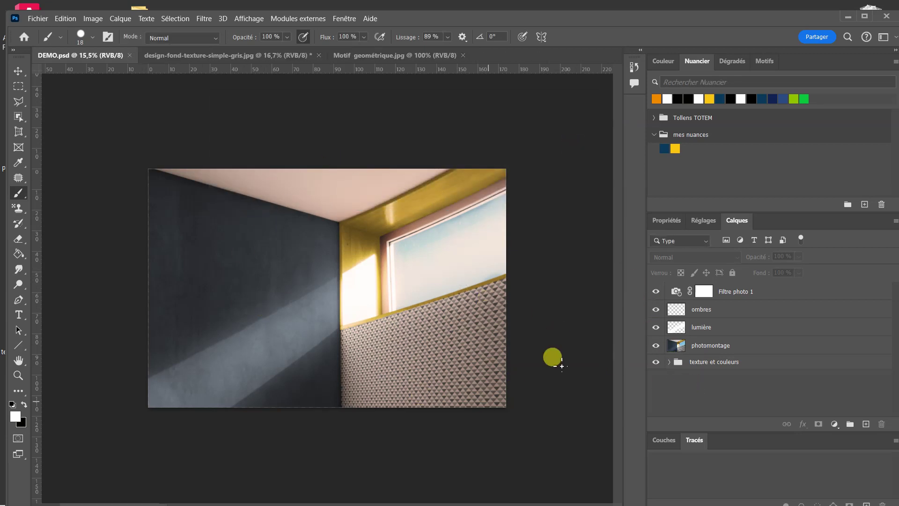
Step: Save a JPEG copy named "DEMO copie" at quality 12 (Maximum), optimised progressive with 3 passes, and dismiss the sharing promotion
click(38, 19)
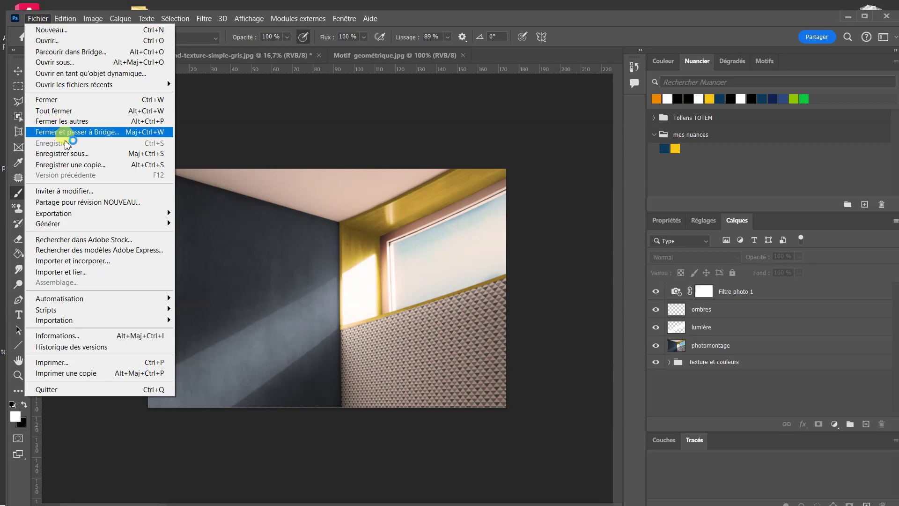
click(77, 167)
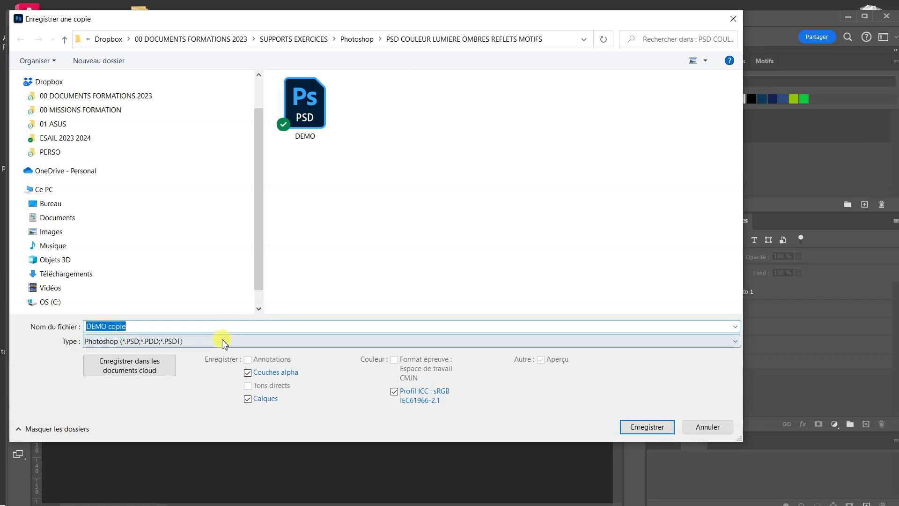
click(224, 343)
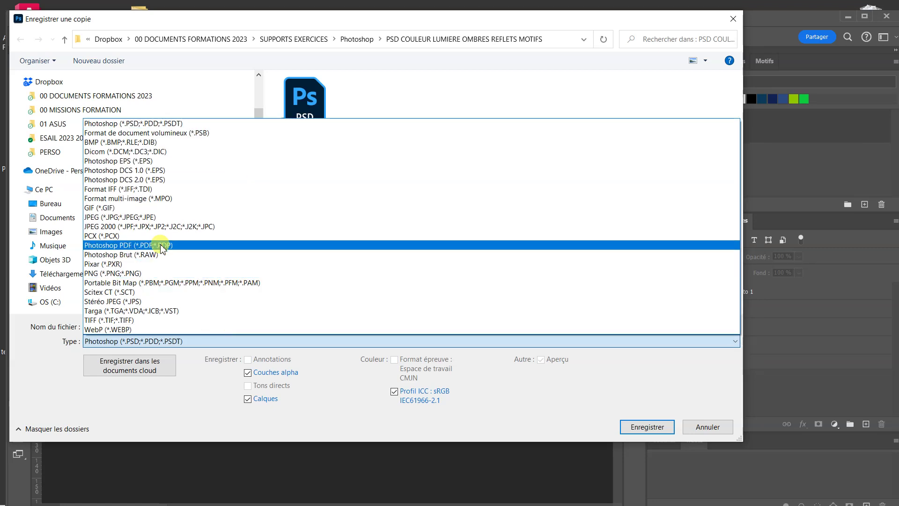
click(157, 217)
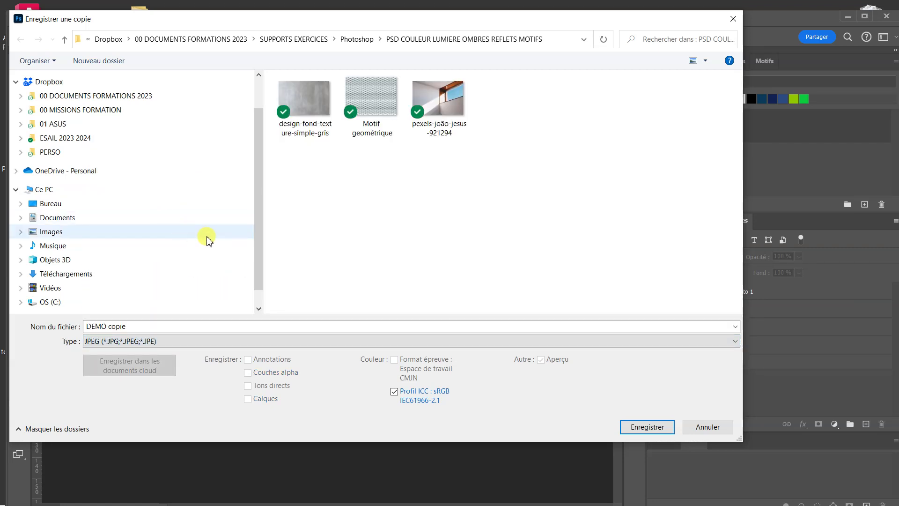
click(136, 324)
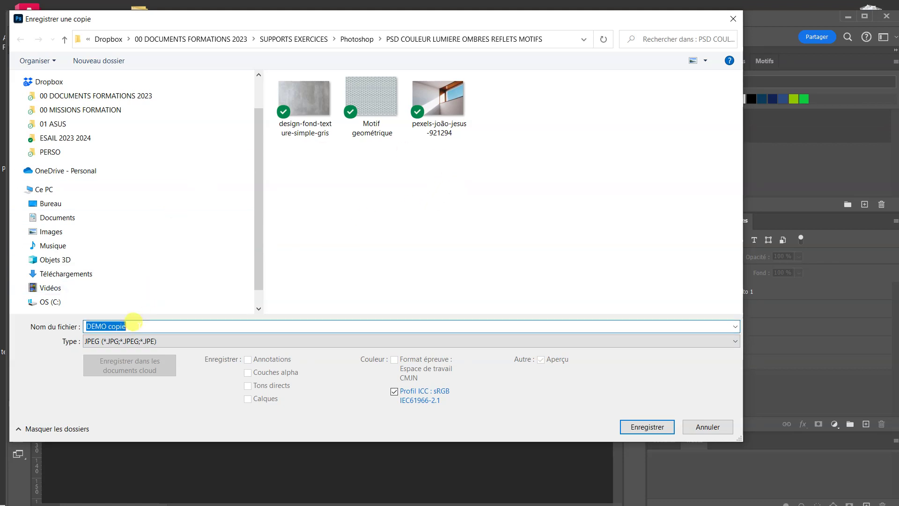
click(133, 324)
double_click(133, 323)
click(645, 427)
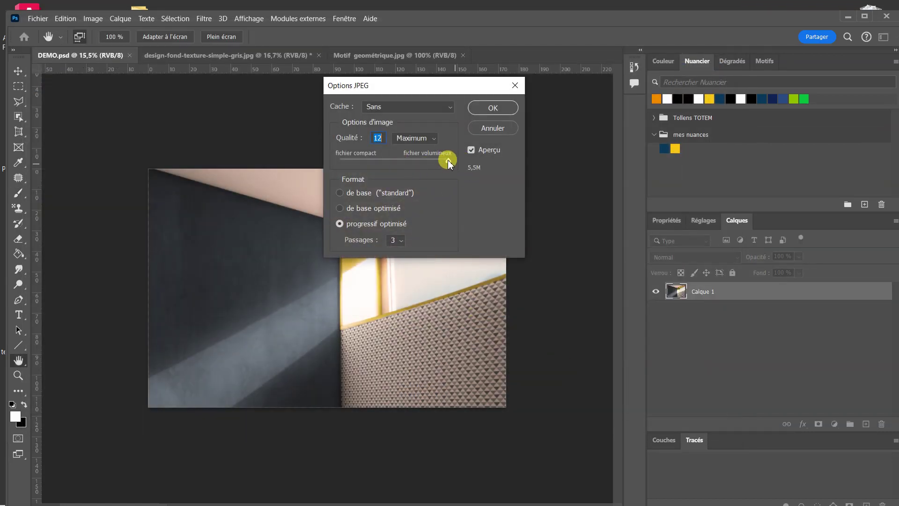
click(492, 107)
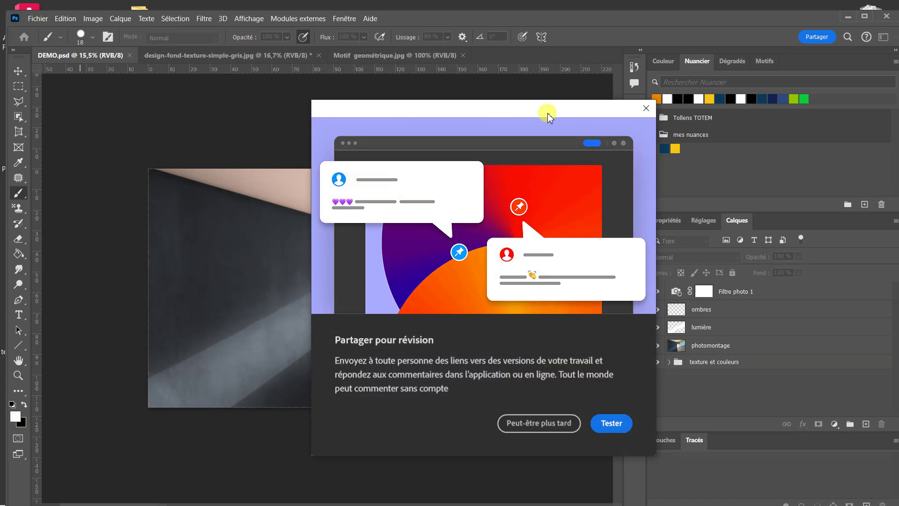
click(646, 108)
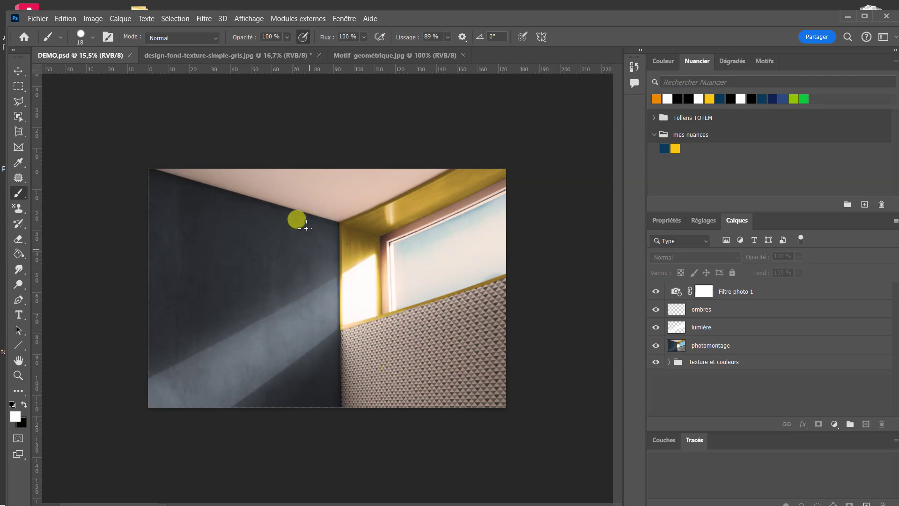
click(38, 21)
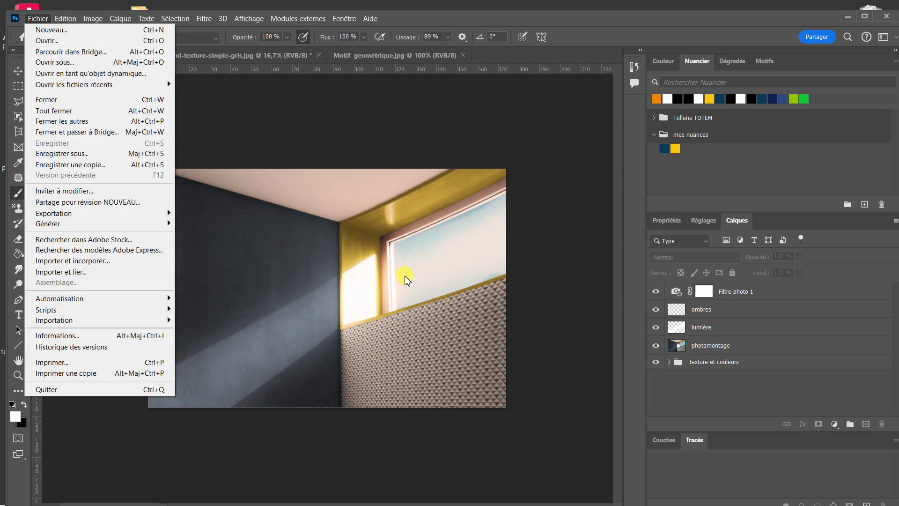
click(65, 159)
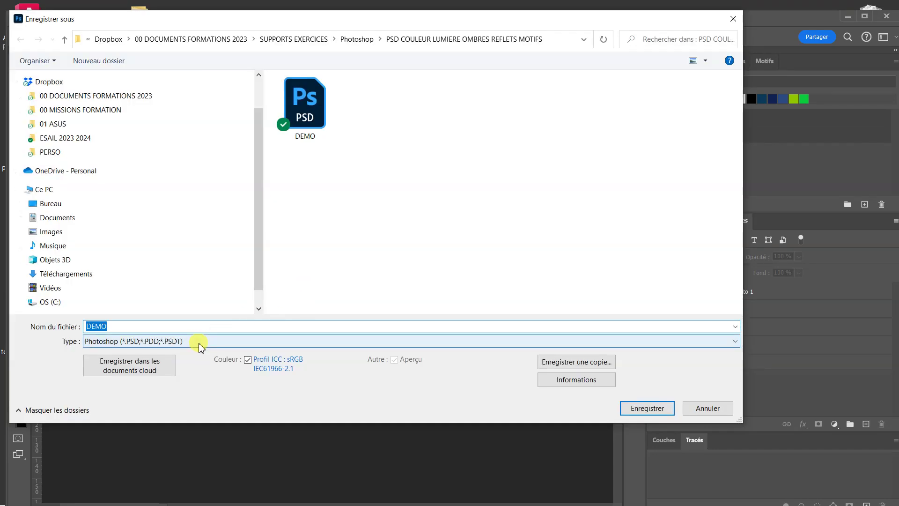
click(707, 407)
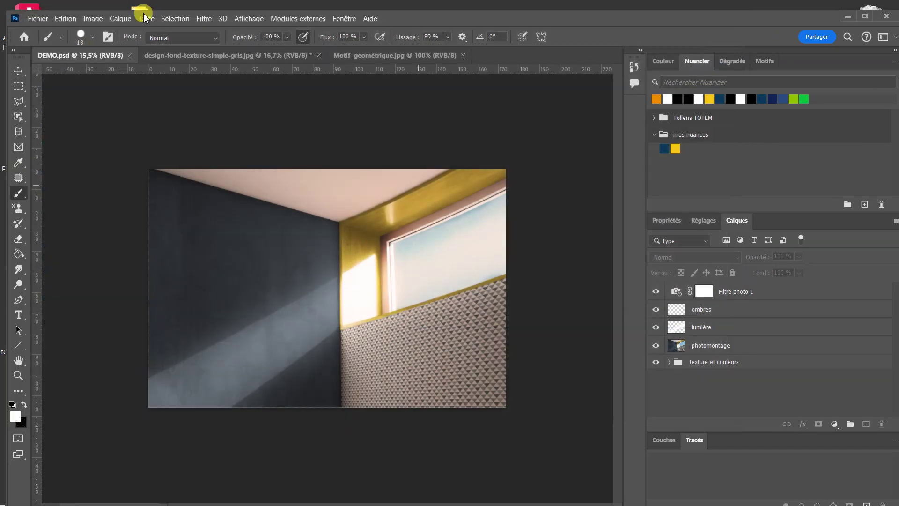
Step: Start saving a copy of the composition in TIFF format as "DEMO copie", with layers and the sRGB profile kept
click(37, 18)
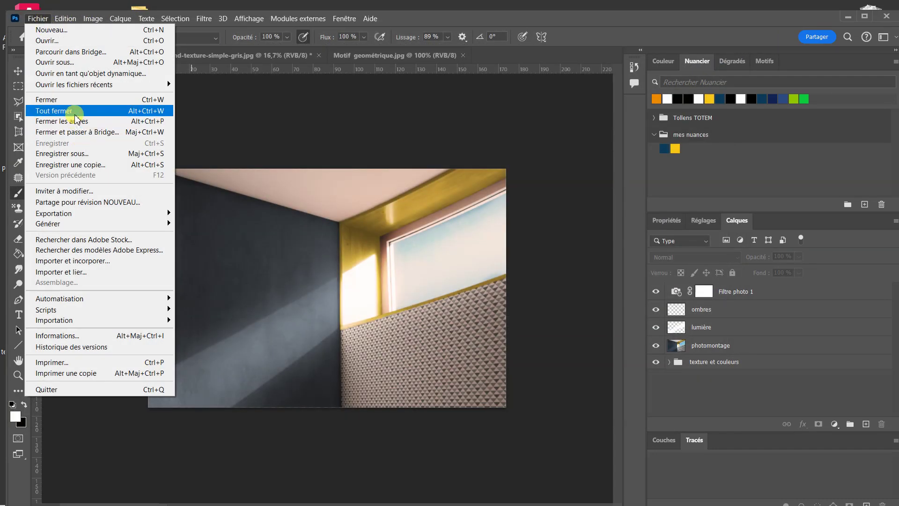
click(79, 165)
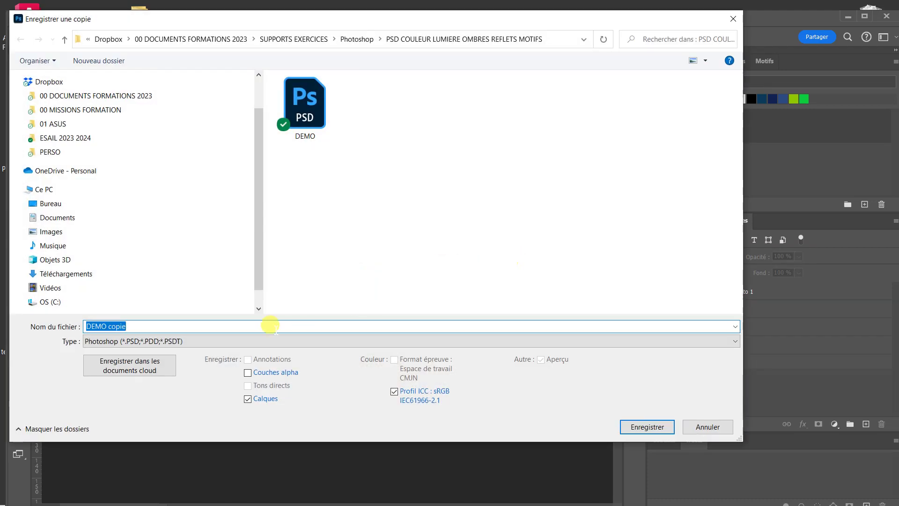
click(196, 341)
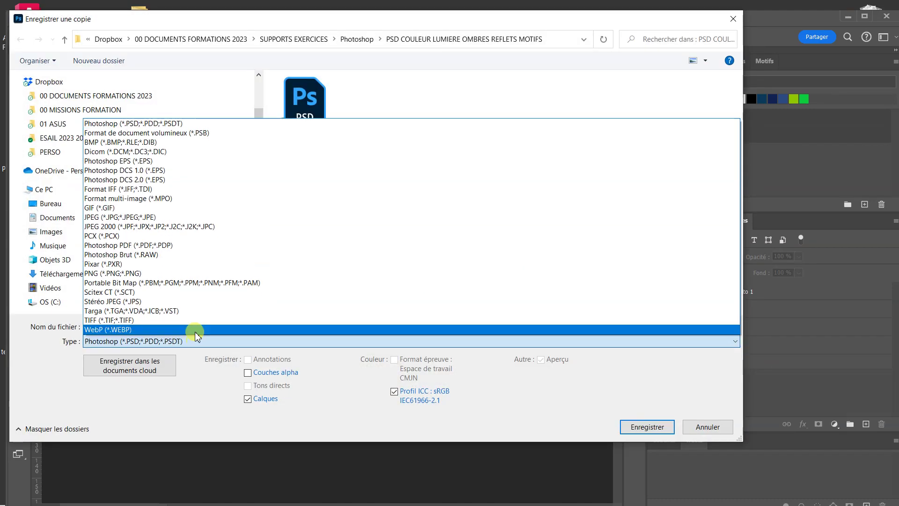
click(126, 319)
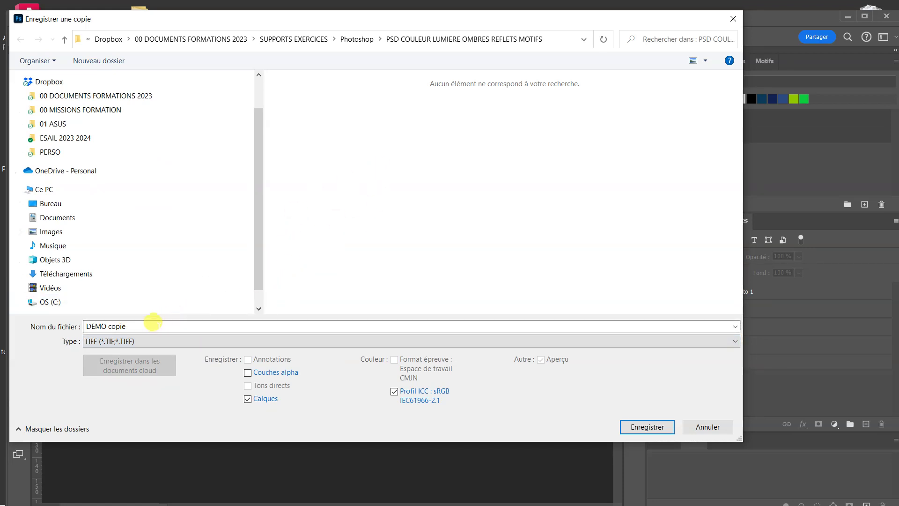
click(154, 322)
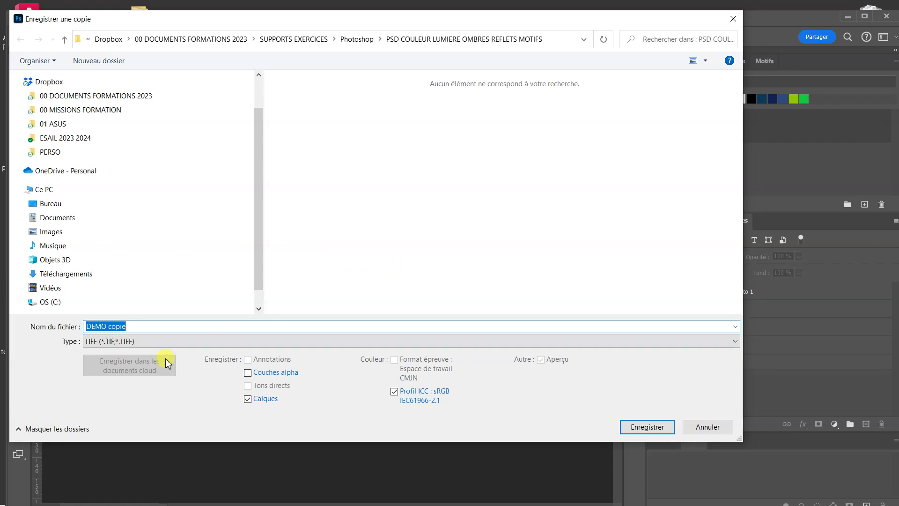
click(140, 325)
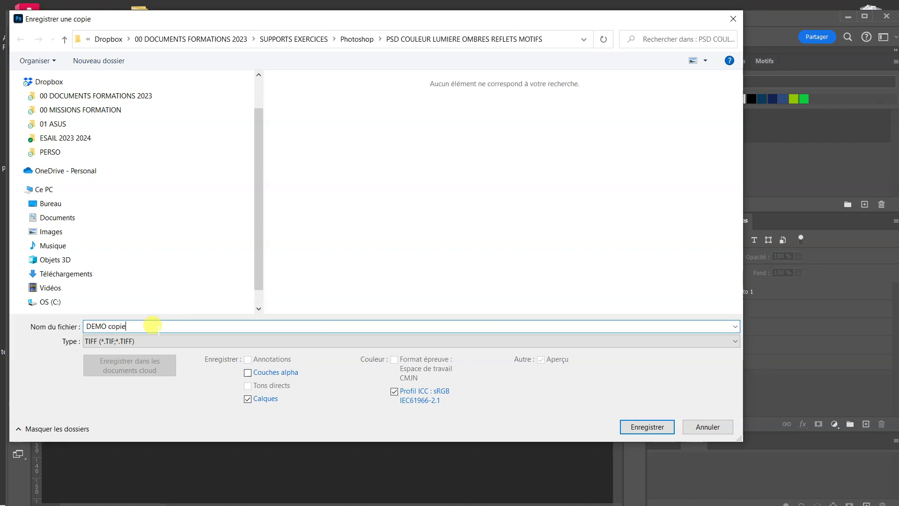
click(655, 428)
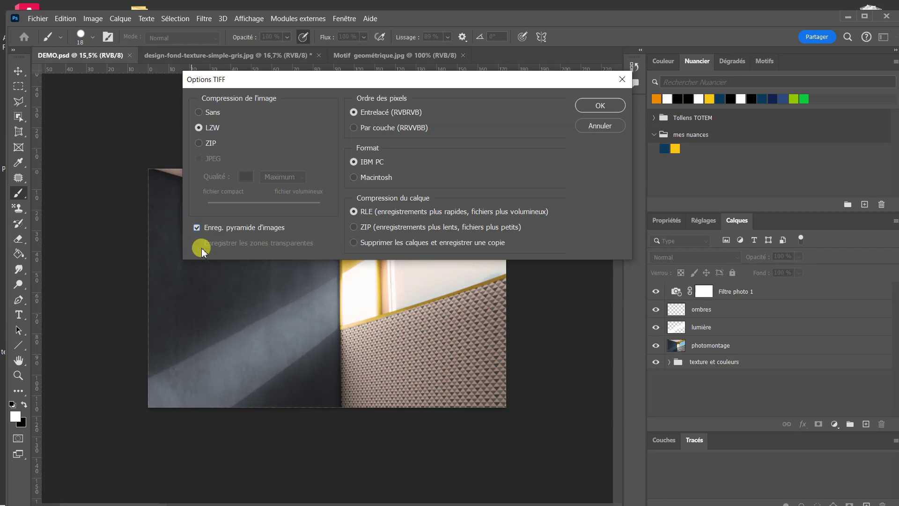
Step: Turn off the image pyramid in the TIFF options and finish the save with LZW compression, RLE layer compression and layers included
click(201, 231)
click(307, 246)
click(605, 105)
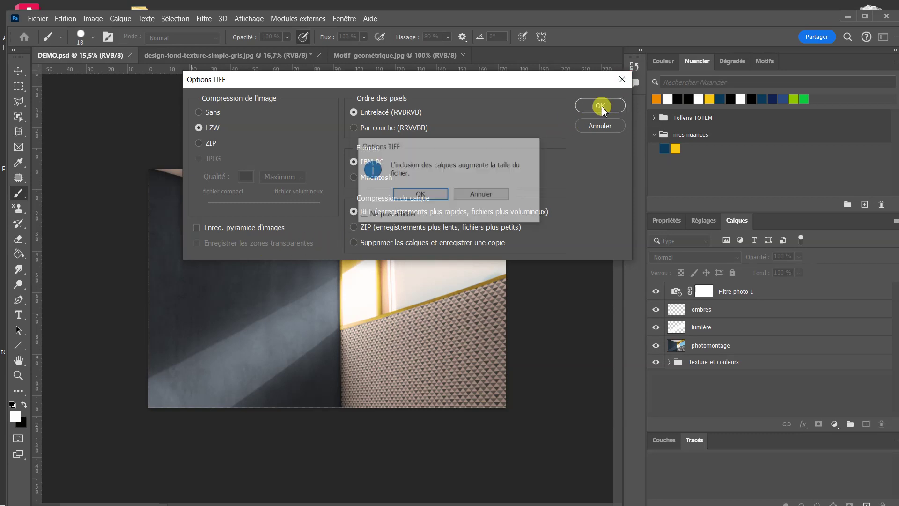
click(428, 196)
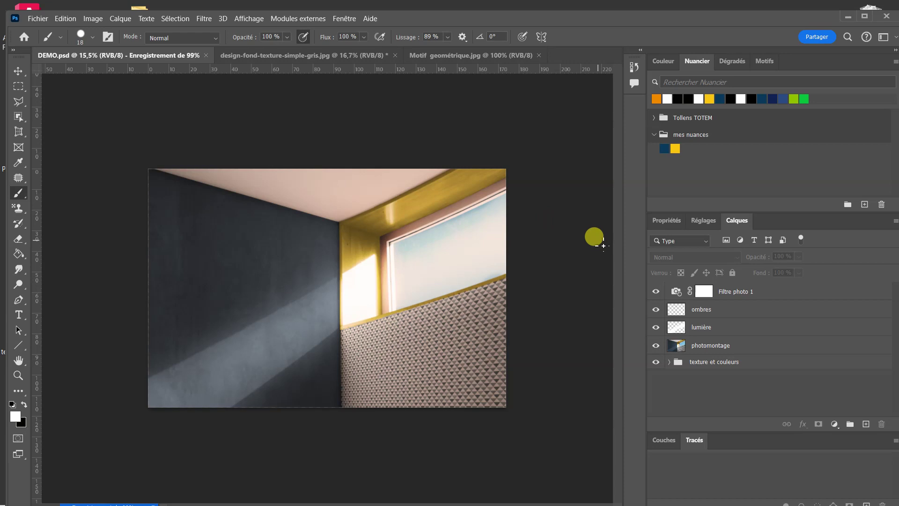